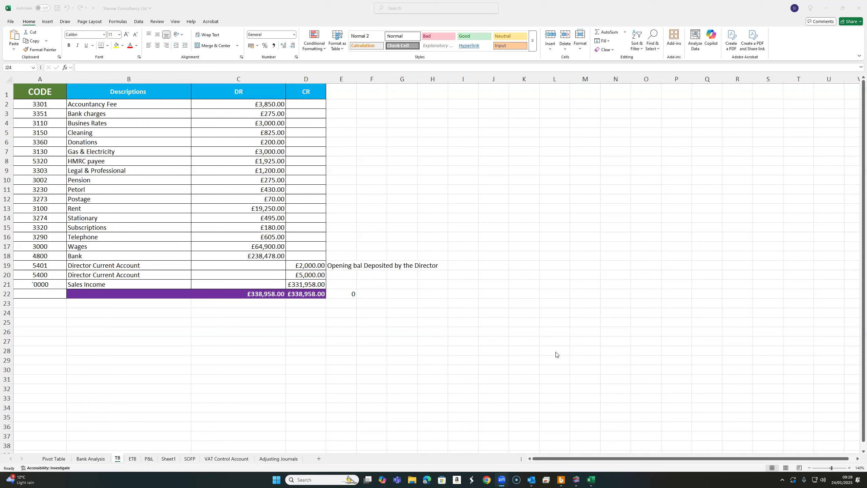
# - Examine the trial balance's debit and credit columns and the account codes, including those for Accountancy Fee and Sales Income
pyautogui.click(381, 133)
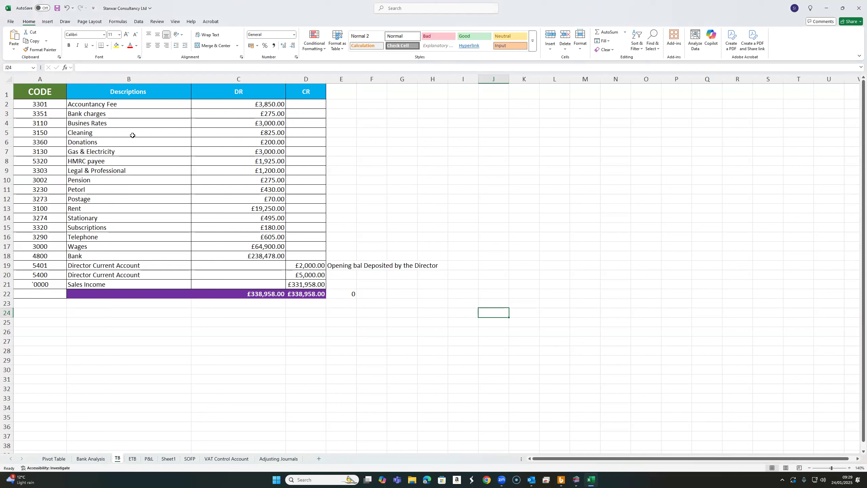
pyautogui.moveTo(241, 102); pyautogui.dragTo(243, 285)
pyautogui.moveTo(307, 104); pyautogui.dragTo(306, 281)
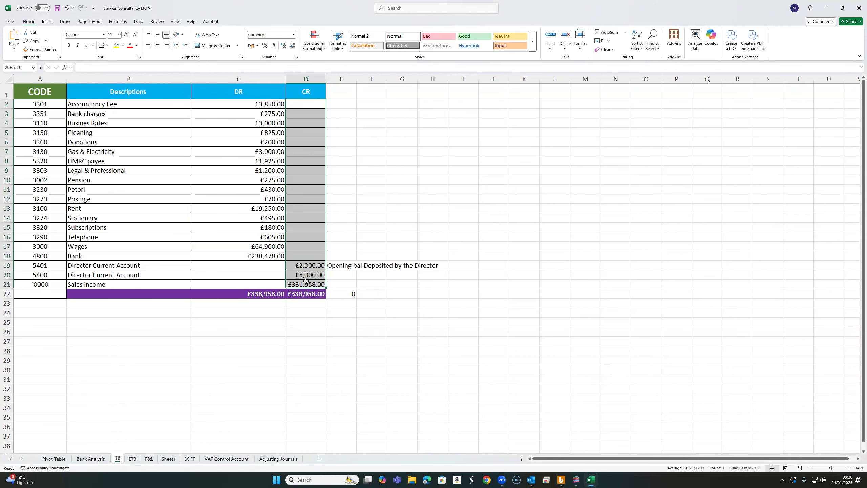
pyautogui.click(400, 189)
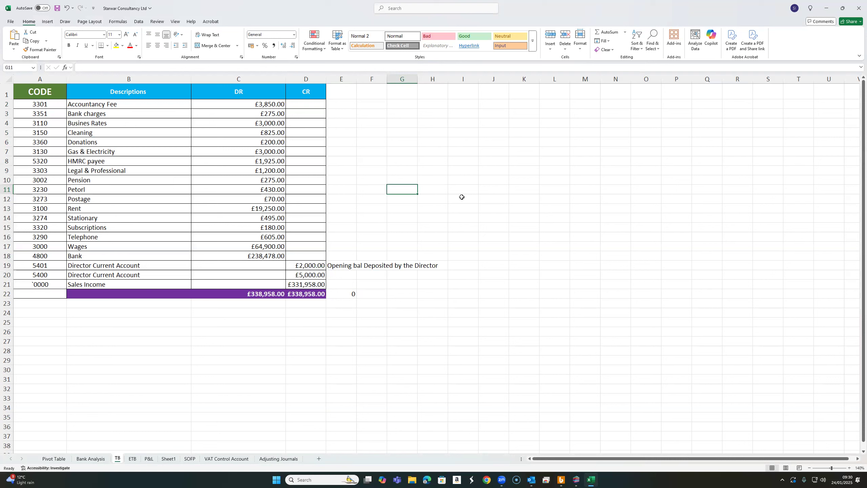
pyautogui.moveTo(47, 92); pyautogui.dragTo(40, 267)
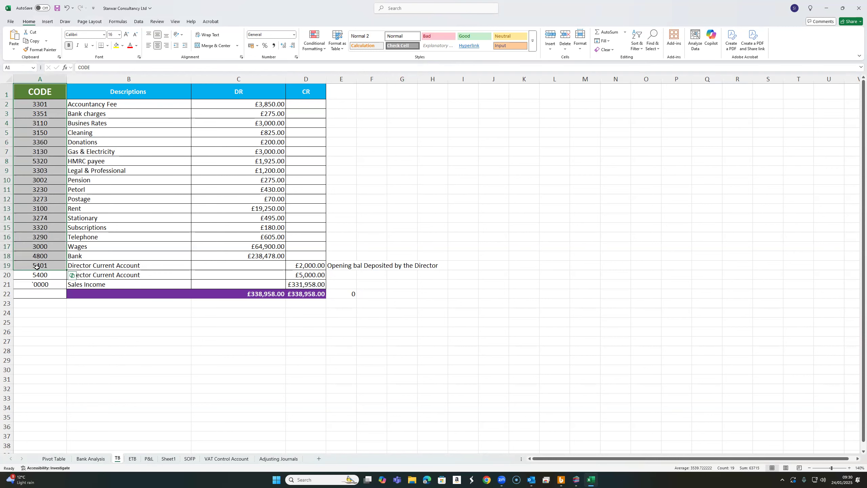
pyautogui.click(389, 131)
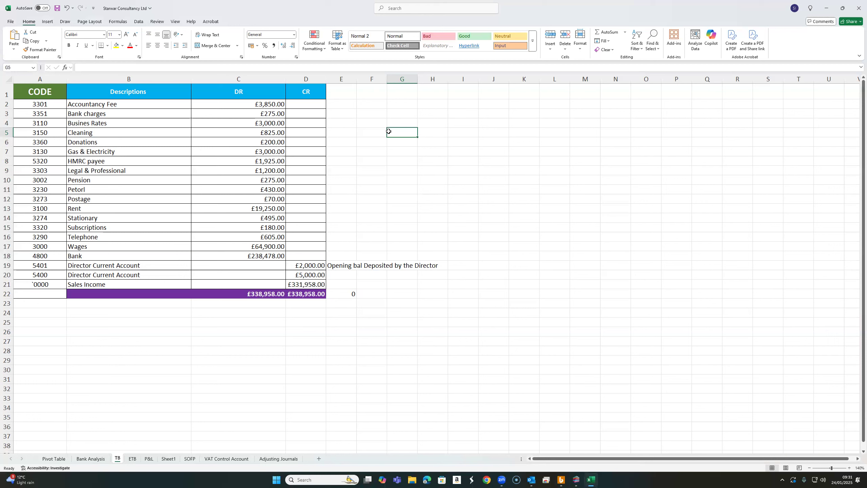
pyautogui.click(120, 106)
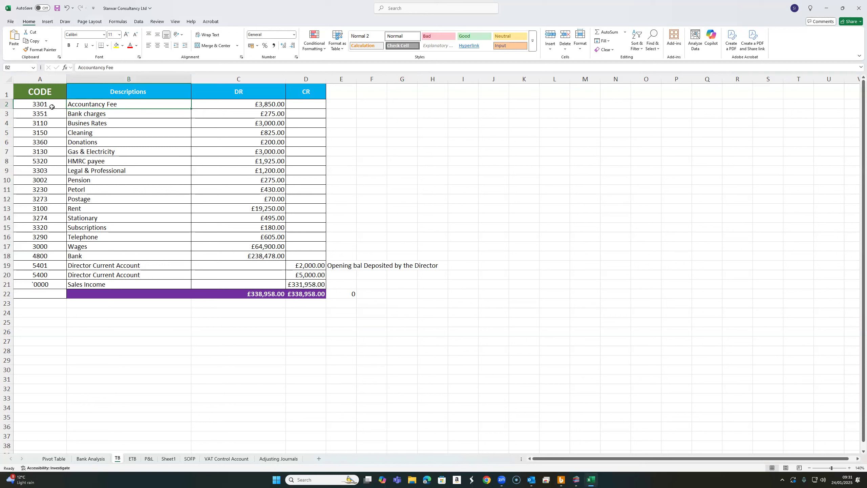
pyautogui.click(52, 108)
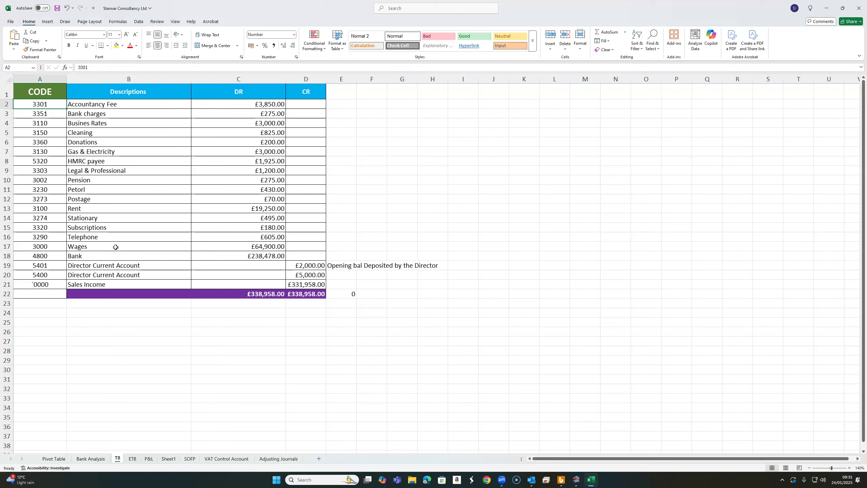
pyautogui.click(51, 284)
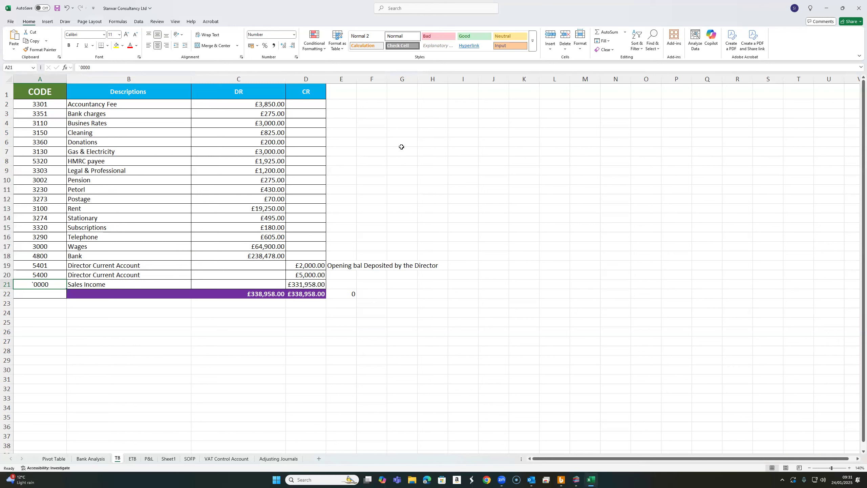
# - Select the trial balance range A1:D21, from the headings through the Sales Income row, and switch to TaxCalc
pyautogui.moveTo(46, 90); pyautogui.dragTo(309, 283)
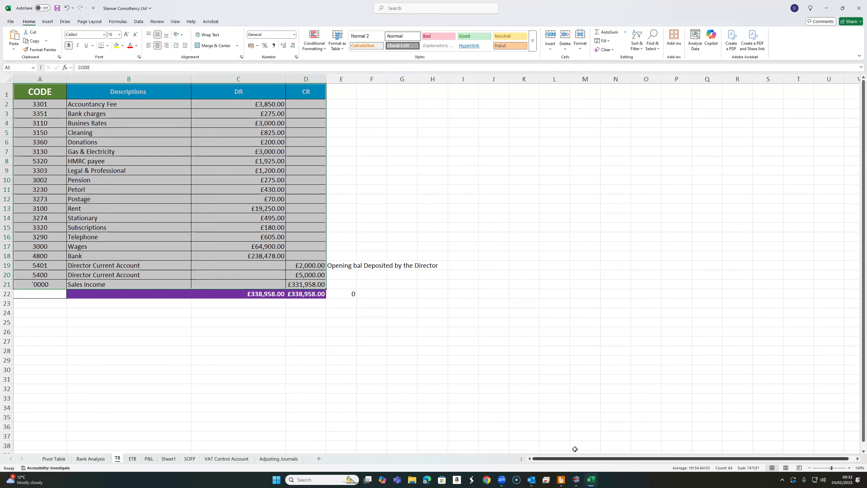
pyautogui.click(576, 480)
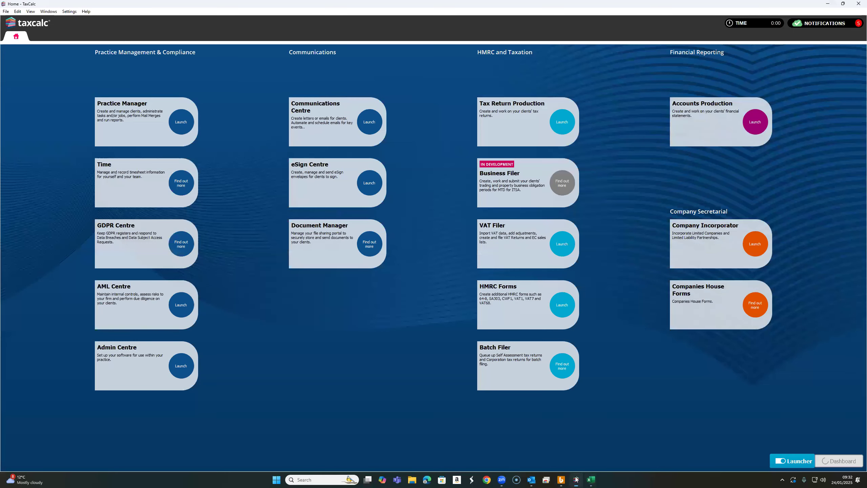
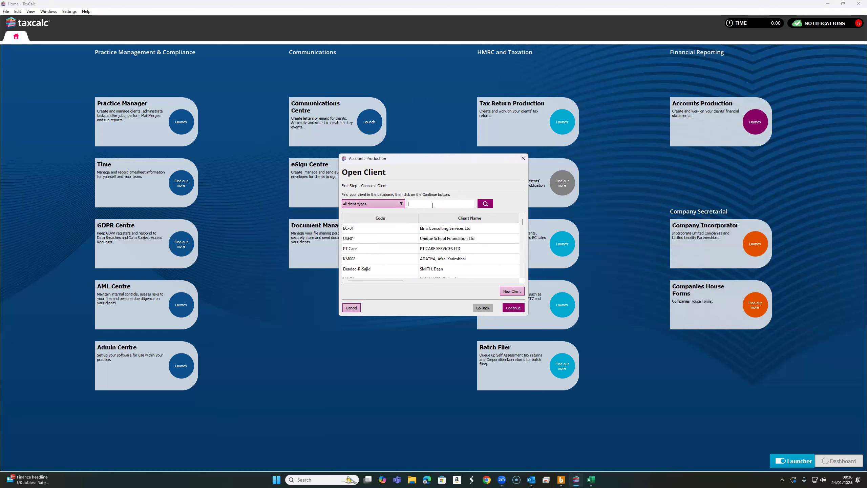
# - Leave the Accounts Production client selection and start a new Limited Company client in Practice Manager
pyautogui.click(523, 159)
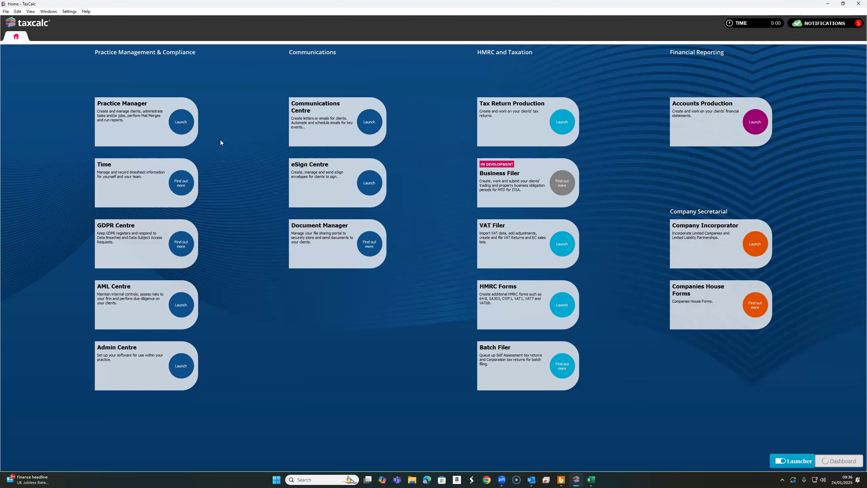
pyautogui.click(181, 122)
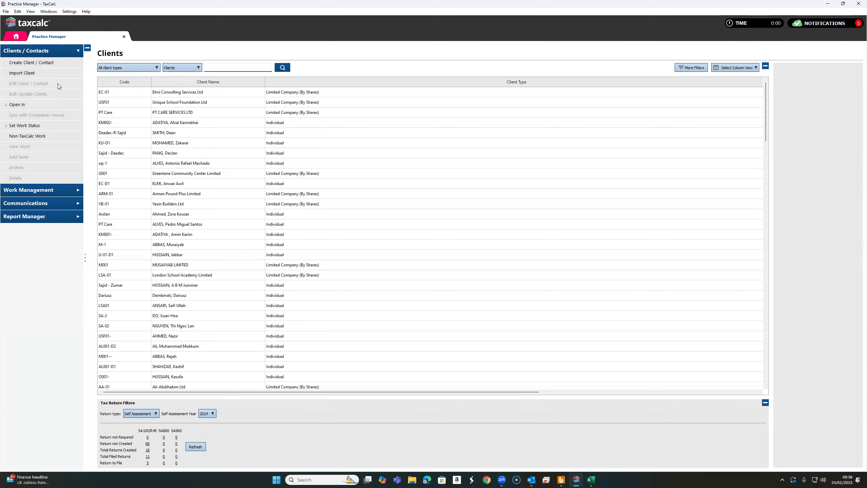
pyautogui.click(44, 63)
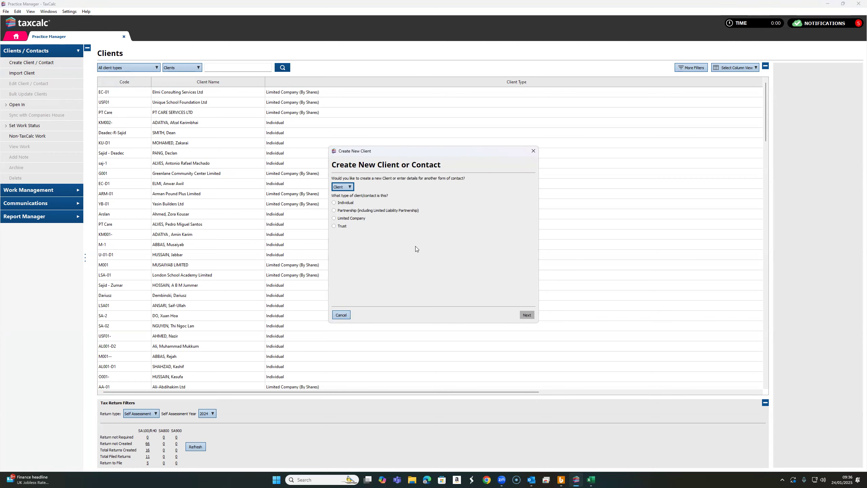
pyautogui.click(352, 218)
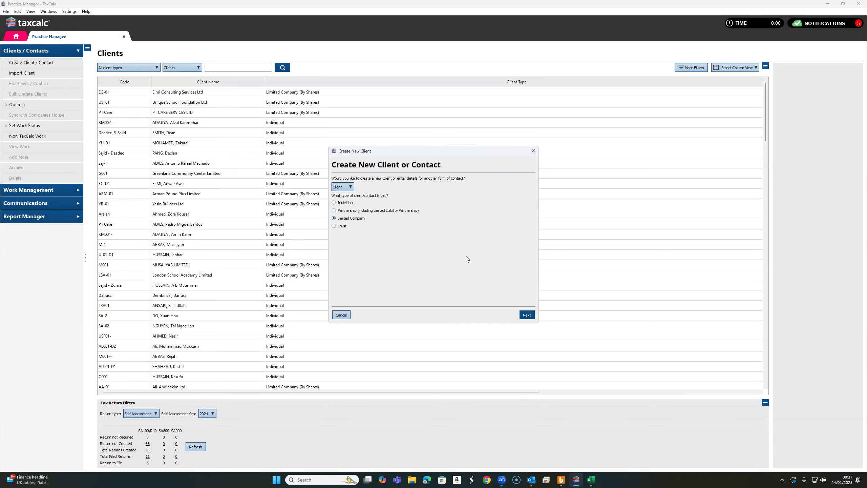
pyautogui.click(527, 315)
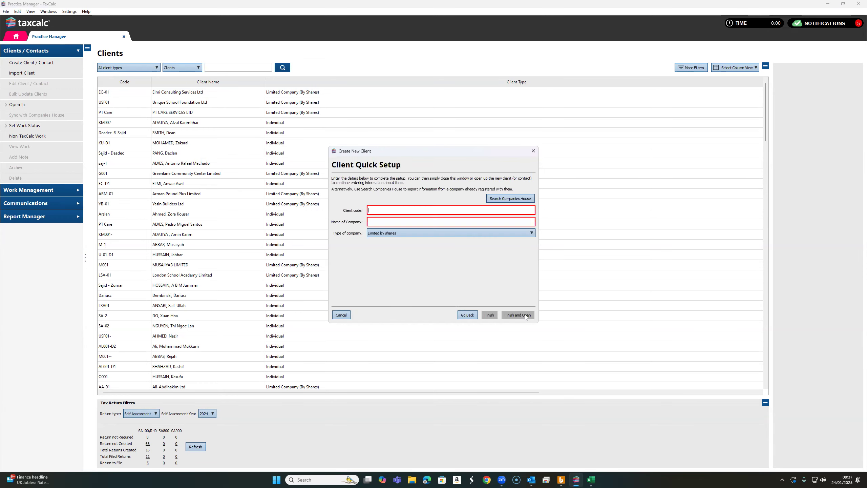
# - Set up the client with code Starwar, company name Starwar Consultancy Ltd and type Limited by shares, and open its record
pyautogui.click(413, 213)
pyautogui.write('Starwar')
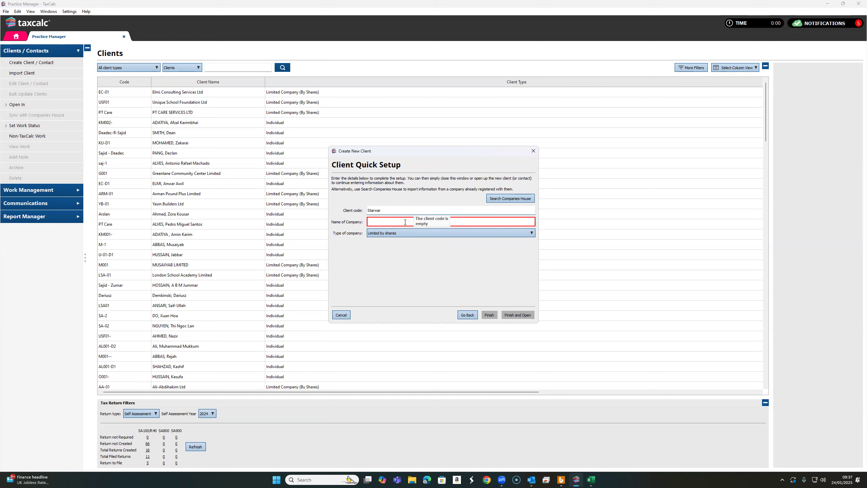
pyautogui.click(402, 222)
pyautogui.write('Starwar Co')
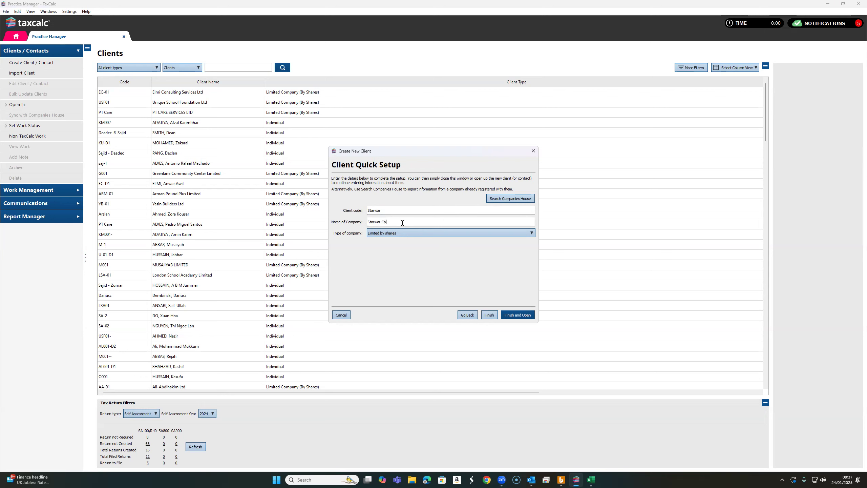
pyautogui.write('nsultancy Ltd')
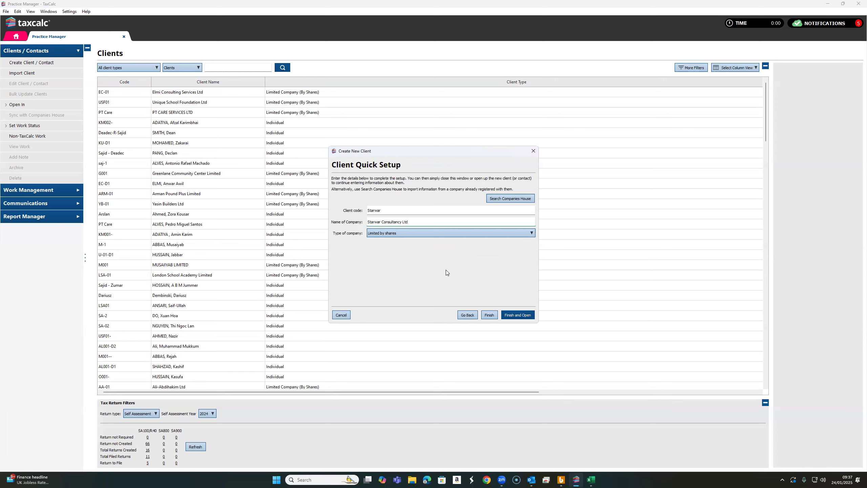
pyautogui.click(478, 234)
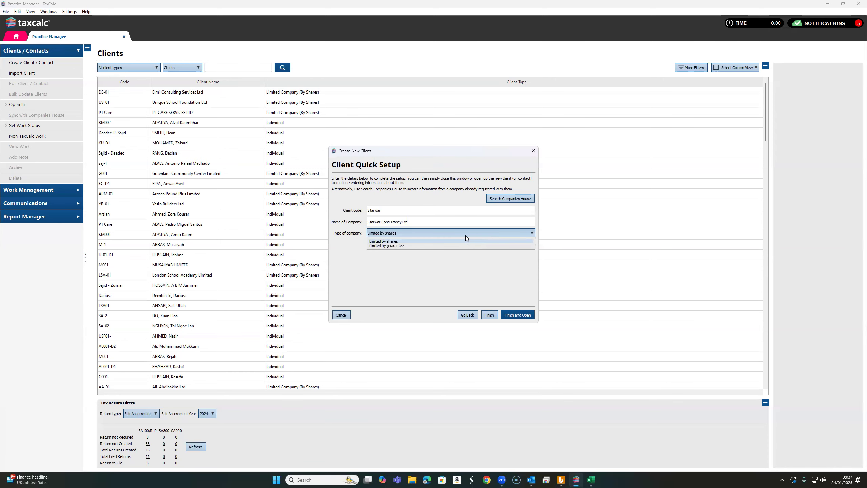
pyautogui.click(411, 241)
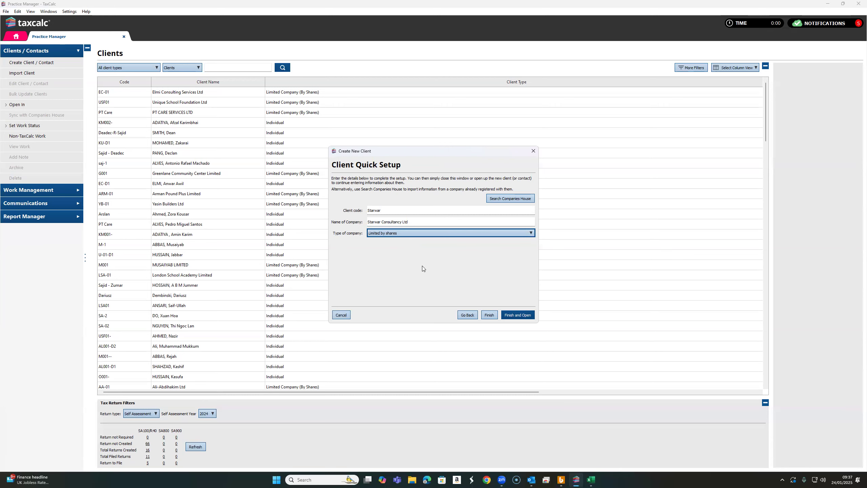
pyautogui.click(518, 315)
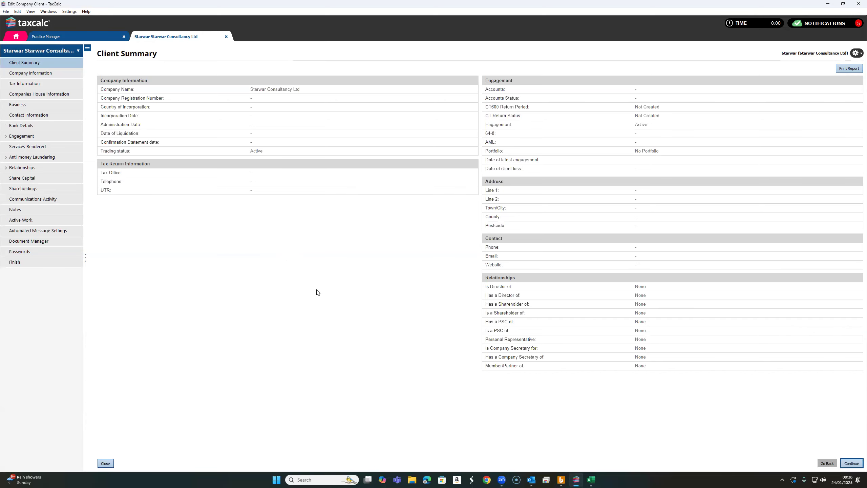
# - Set the country of incorporation to England & Wales in the client's Company Information
pyautogui.click(855, 464)
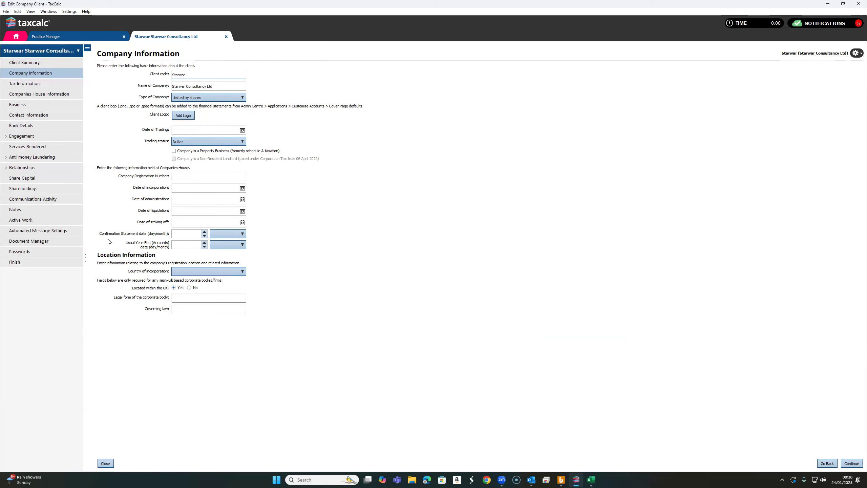
pyautogui.click(218, 271)
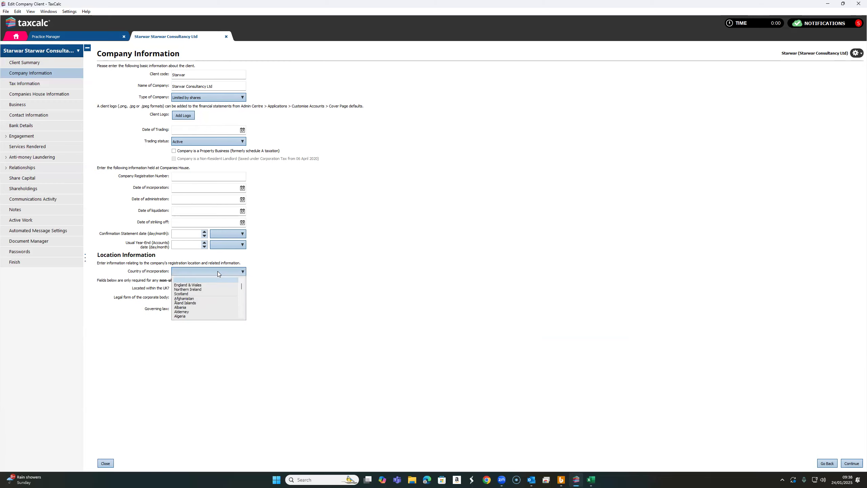
pyautogui.click(204, 285)
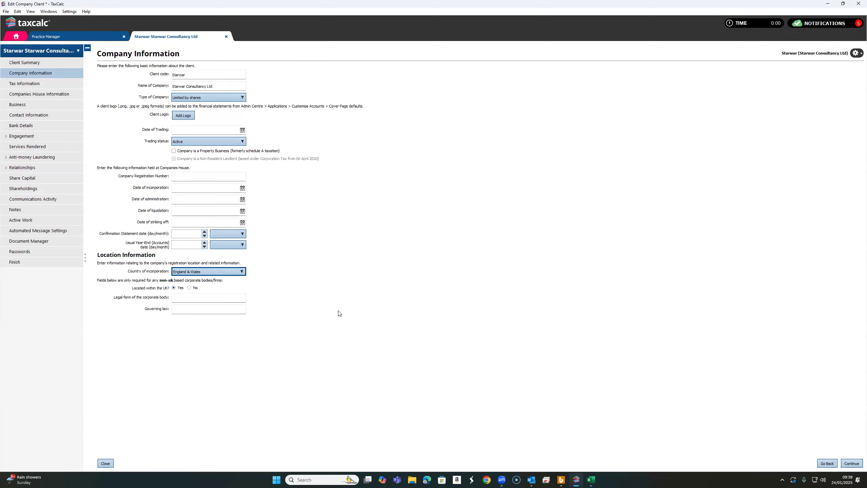
pyautogui.click(202, 177)
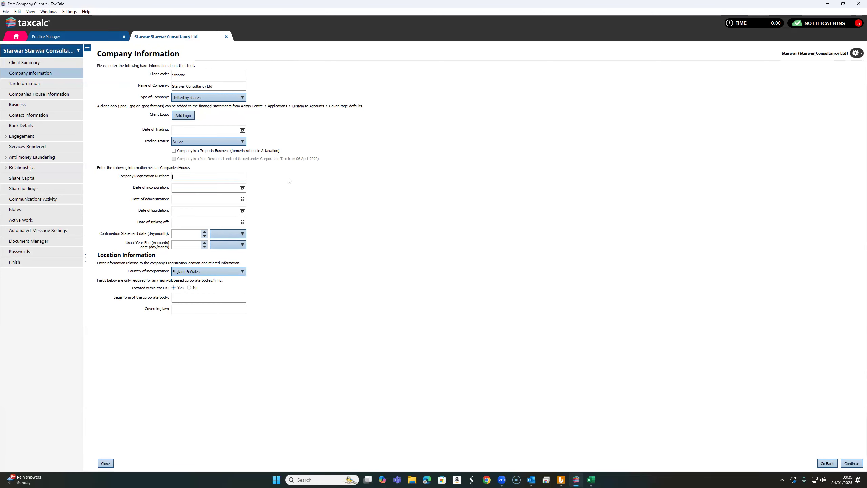
pyautogui.write('1234567896566552222')
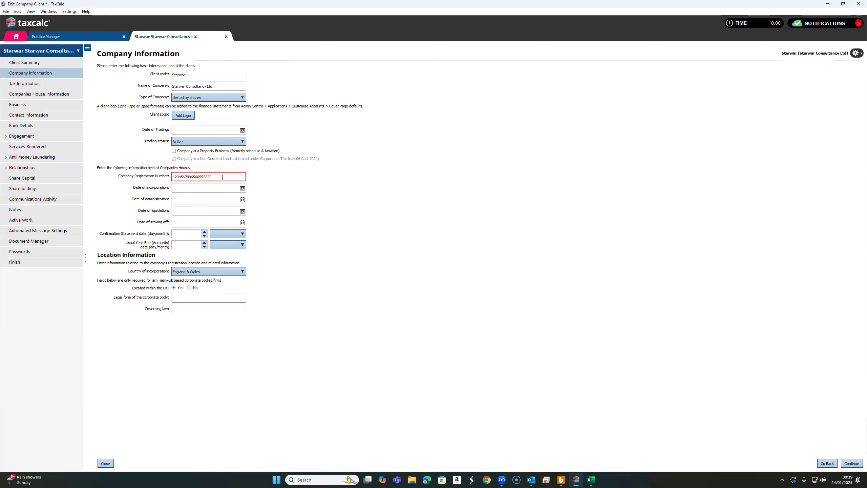
pyautogui.moveTo(225, 178)
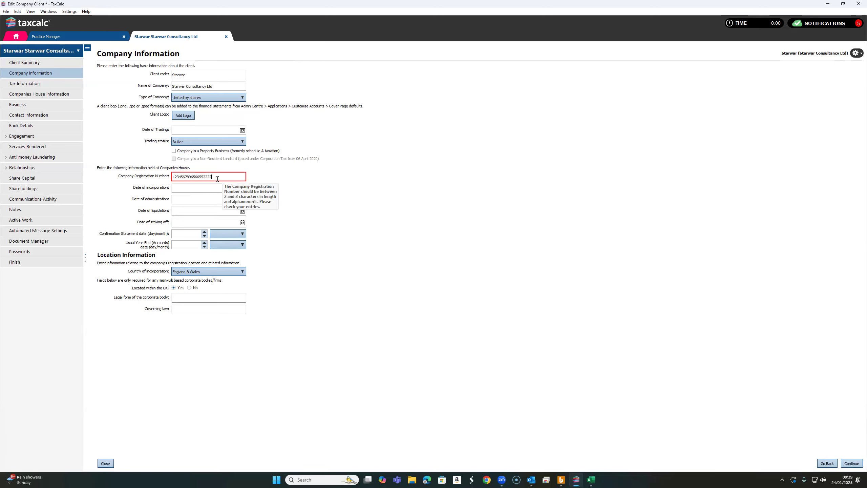
# - Replace the company registration number with an eight-digit one and continue to the Tax Information page
pyautogui.moveTo(216, 179); pyautogui.dragTo(168, 180)
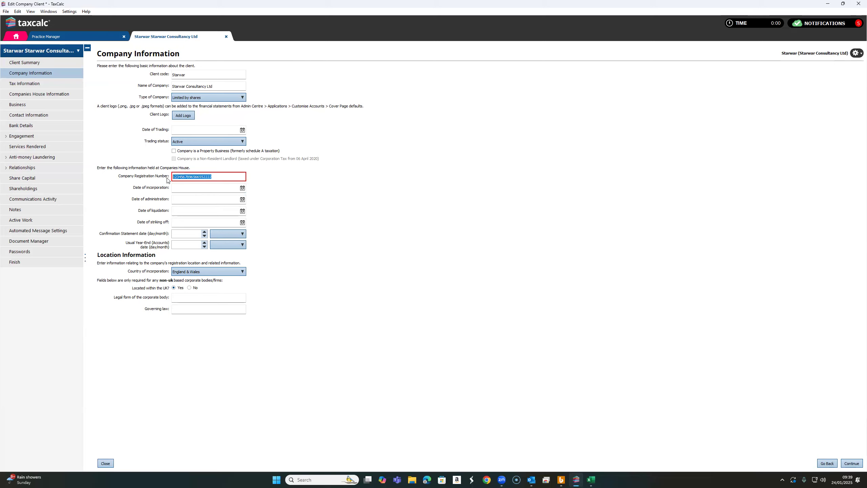
pyautogui.write('12345678')
pyautogui.click(359, 296)
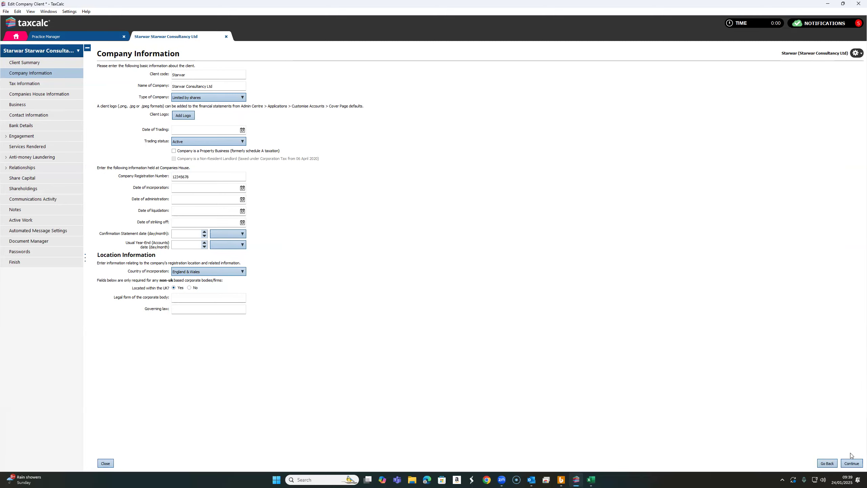
pyautogui.click(851, 463)
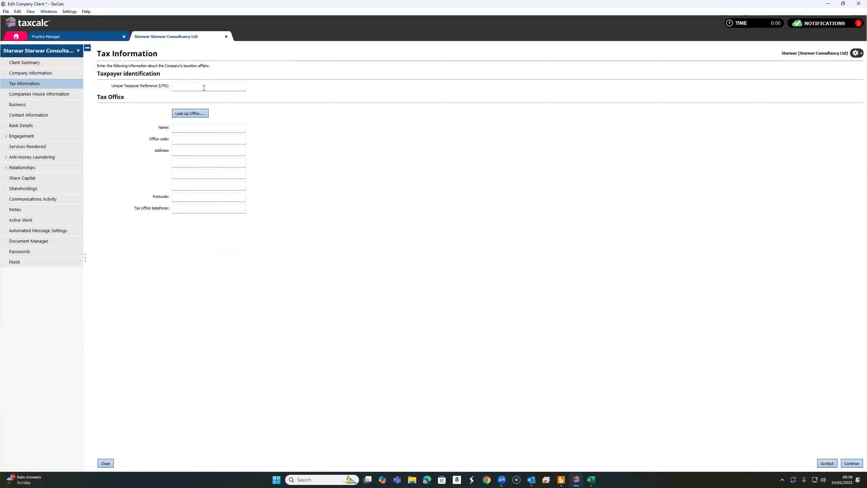
pyautogui.write('123456789854523')
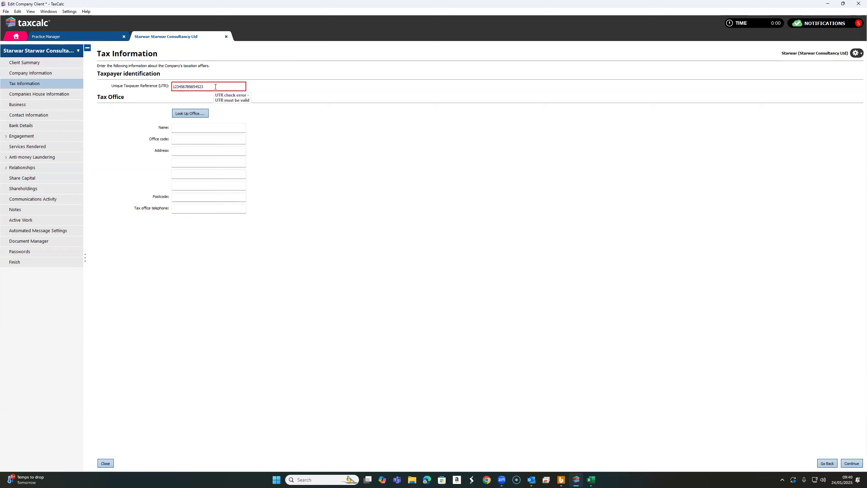
pyautogui.moveTo(216, 87); pyautogui.dragTo(173, 88)
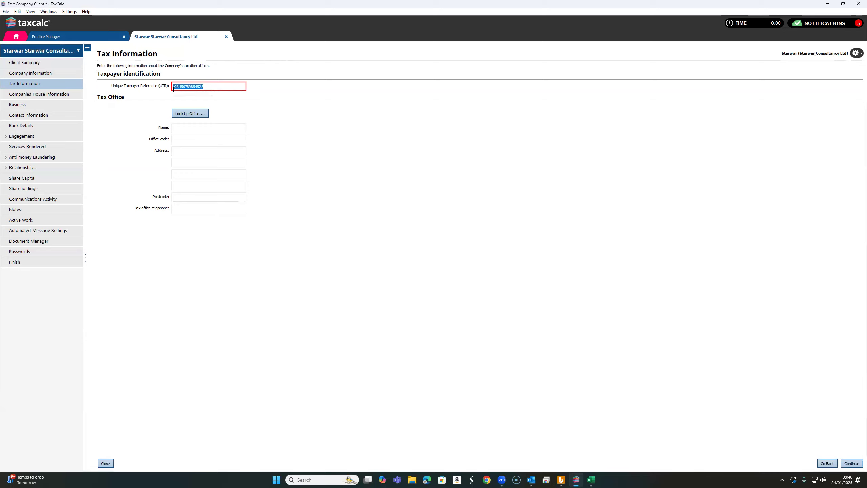
pyautogui.press('BackSpace')
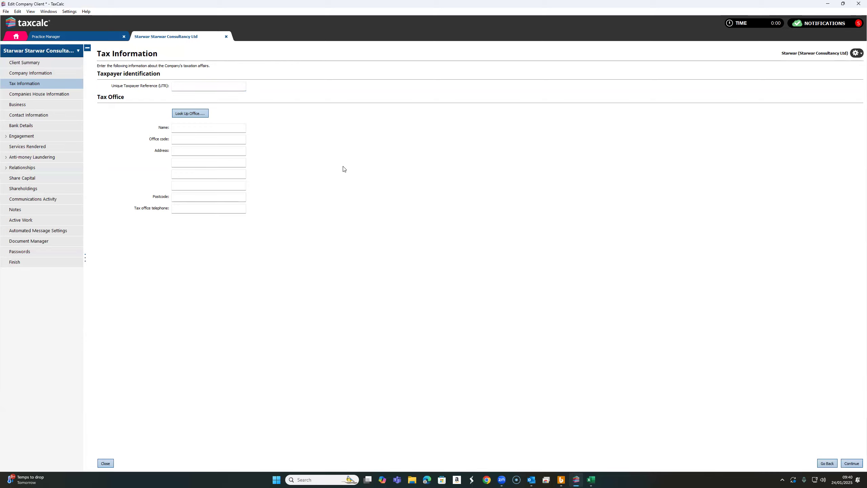
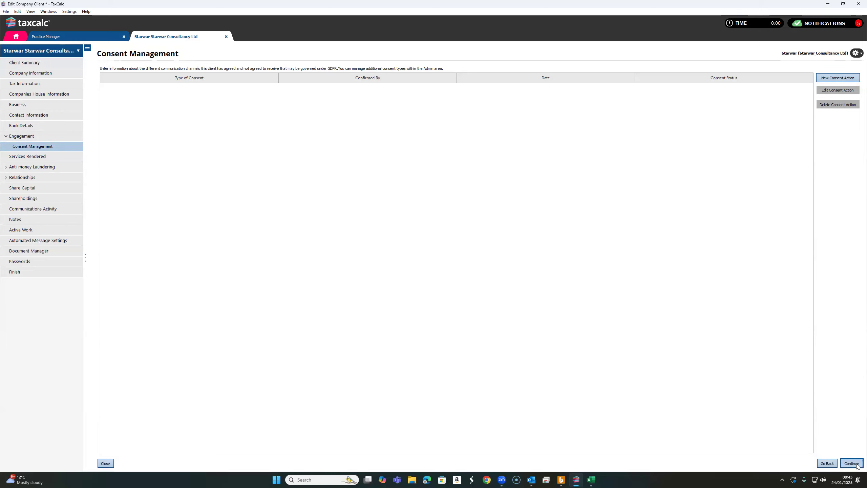
# - Advance the company record past the services and anti-money laundering pages to Relationships, and open and dismiss the Create Relationship Wizard
pyautogui.click(851, 464)
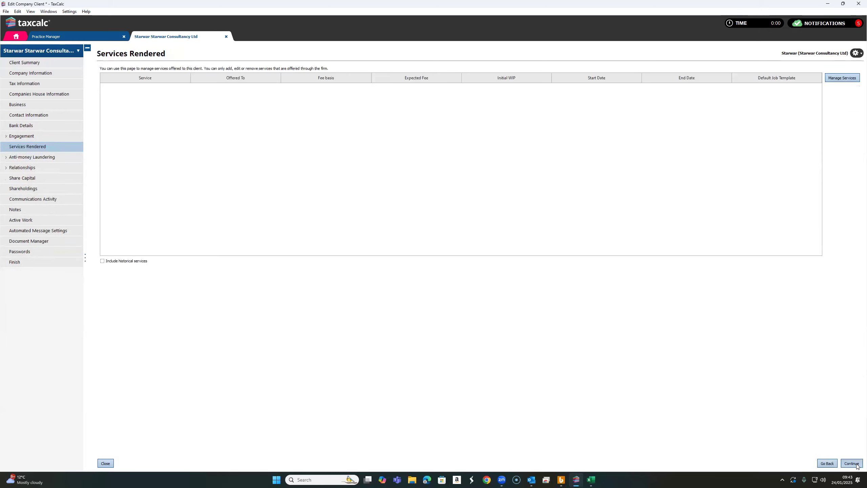
pyautogui.click(857, 465)
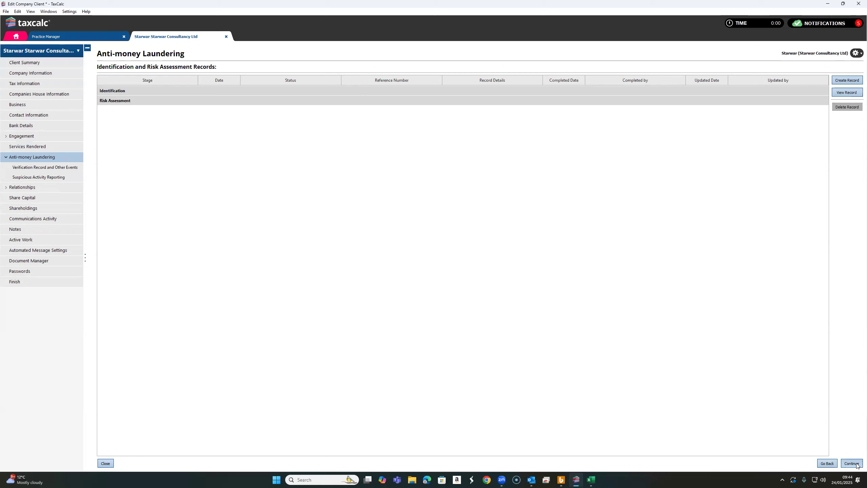
pyautogui.click(852, 464)
pyautogui.click(852, 463)
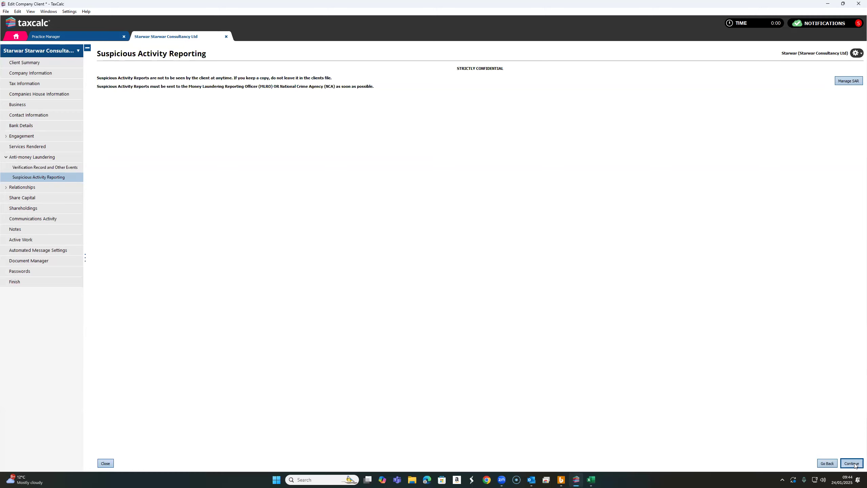
pyautogui.click(853, 463)
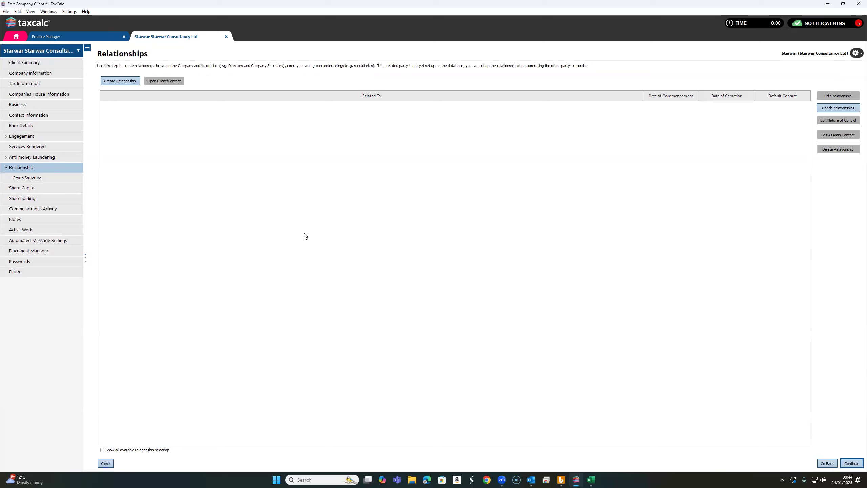
pyautogui.click(131, 82)
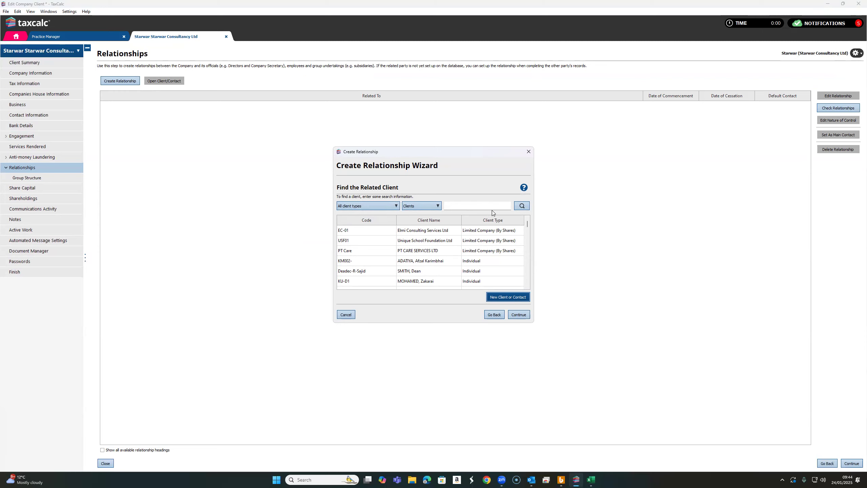
pyautogui.click(526, 152)
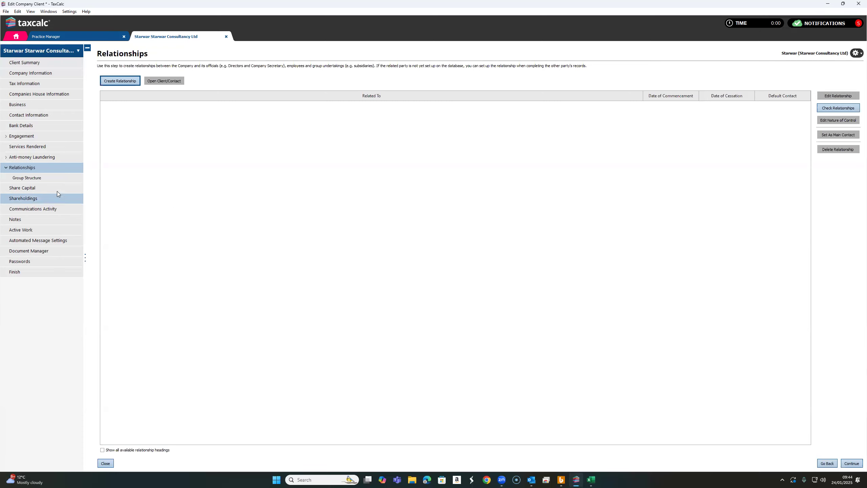
# - Continue through the remaining company pages, from Group Structure to Passwords, without entries and finish and save the client
pyautogui.click(847, 463)
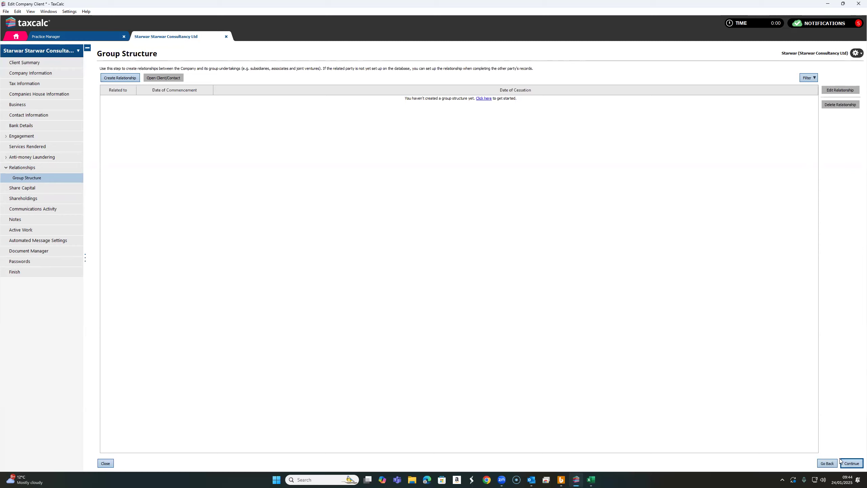
pyautogui.click(856, 466)
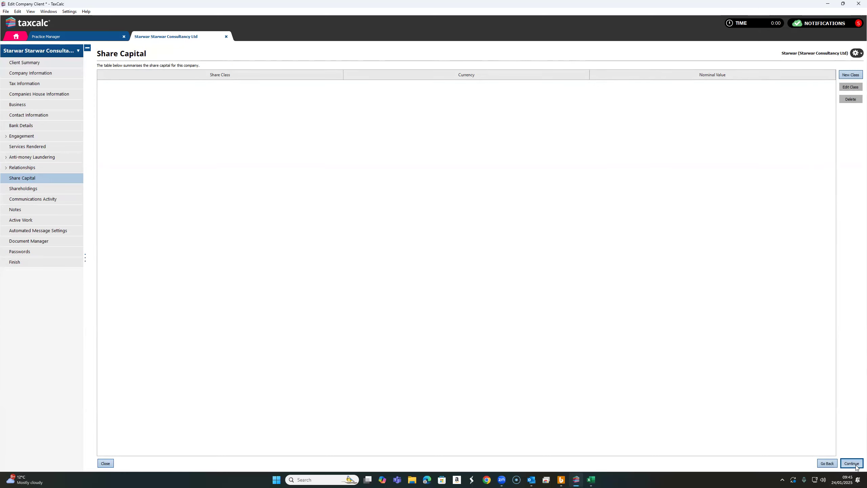
pyautogui.click(856, 467)
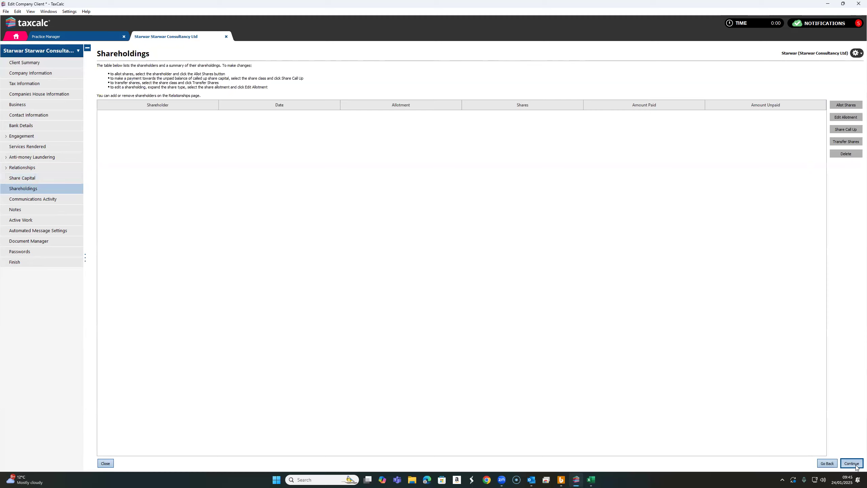
pyautogui.click(857, 467)
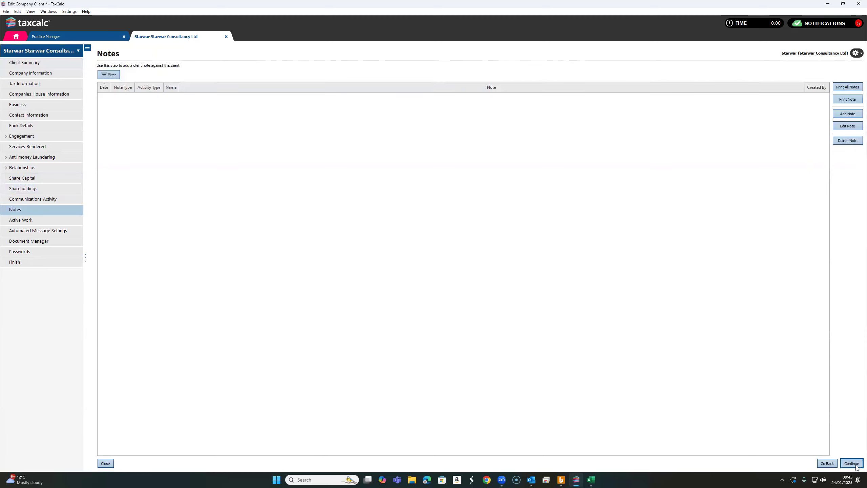
pyautogui.click(856, 466)
pyautogui.click(856, 467)
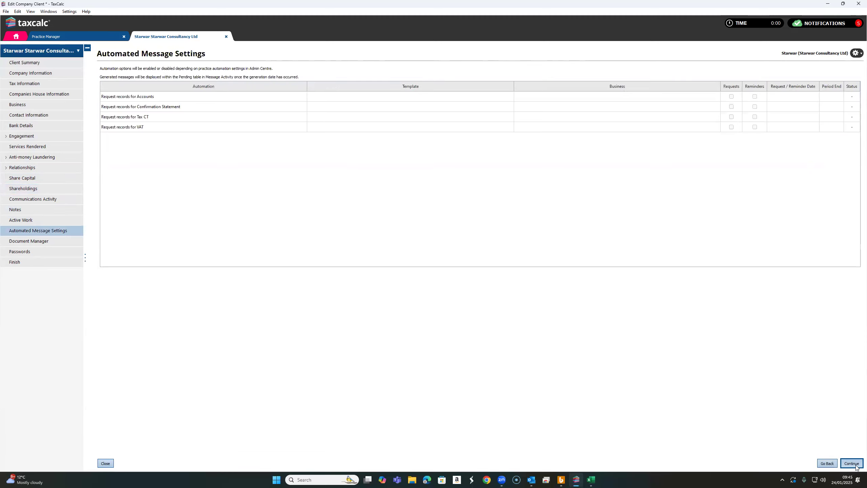
pyautogui.click(856, 467)
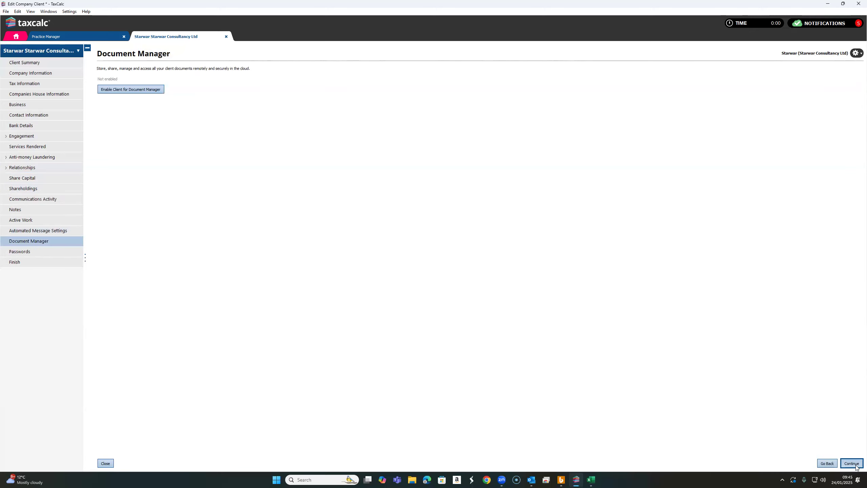
pyautogui.click(856, 467)
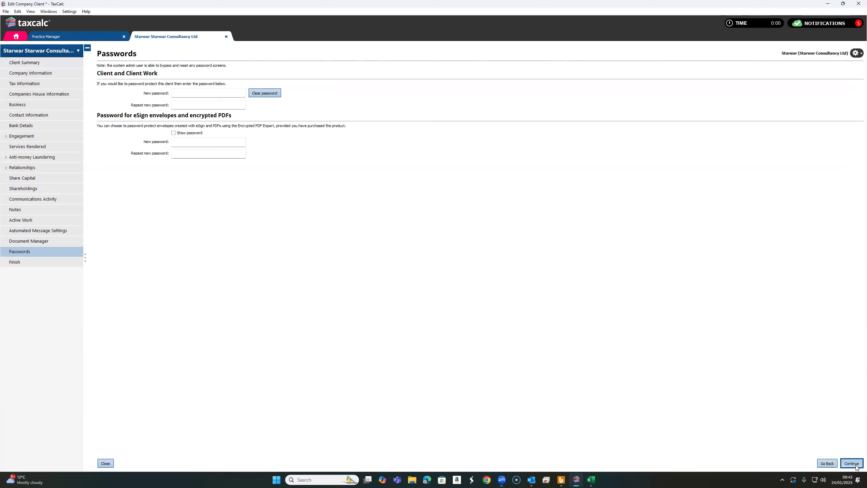
pyautogui.click(855, 466)
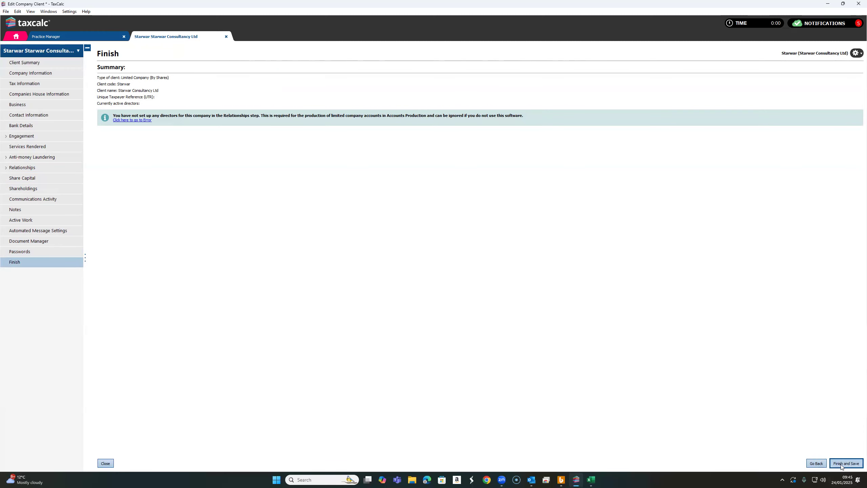
pyautogui.click(845, 465)
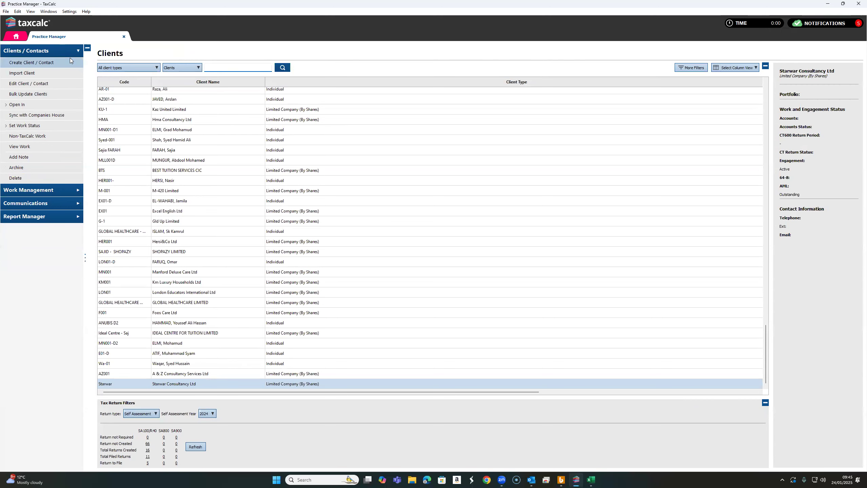
# - Start a new Individual client in Practice Manager with the client code Starwar ltd
pyautogui.click(23, 62)
pyautogui.click(346, 204)
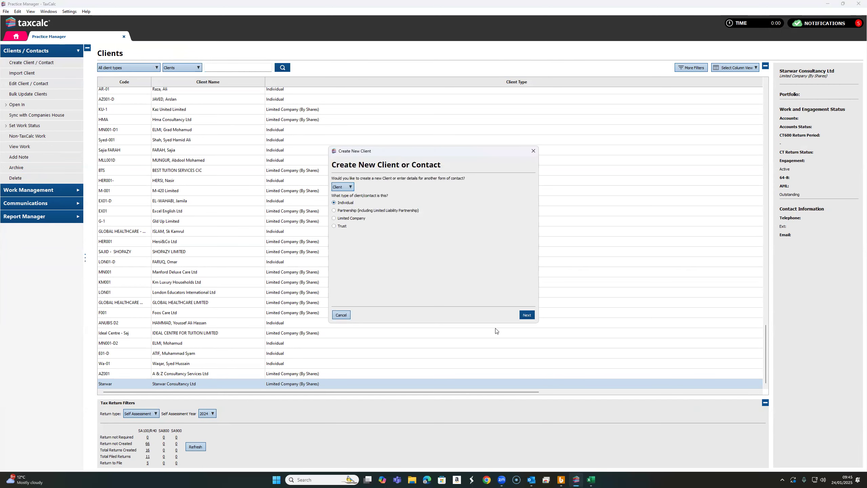
pyautogui.click(526, 314)
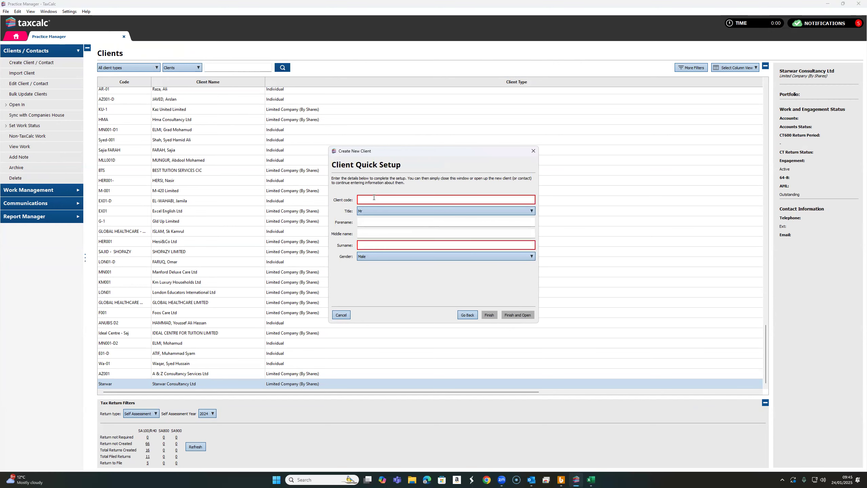
pyautogui.write('Star')
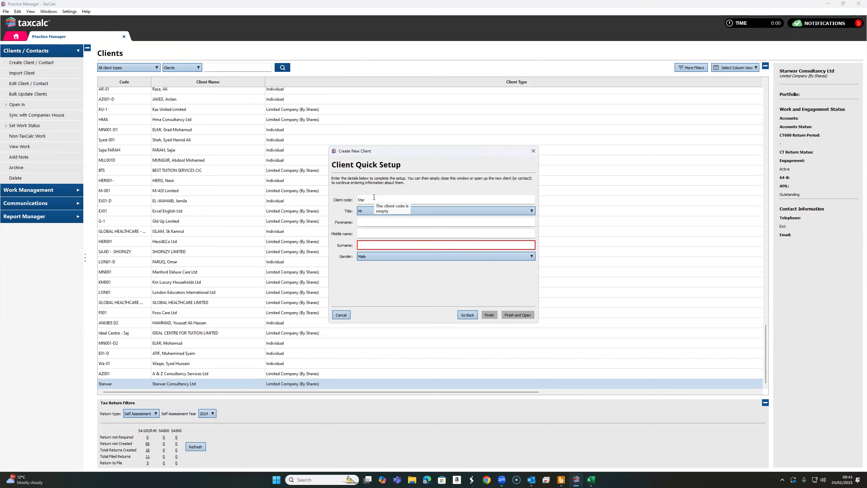
pyautogui.write('war ltd')
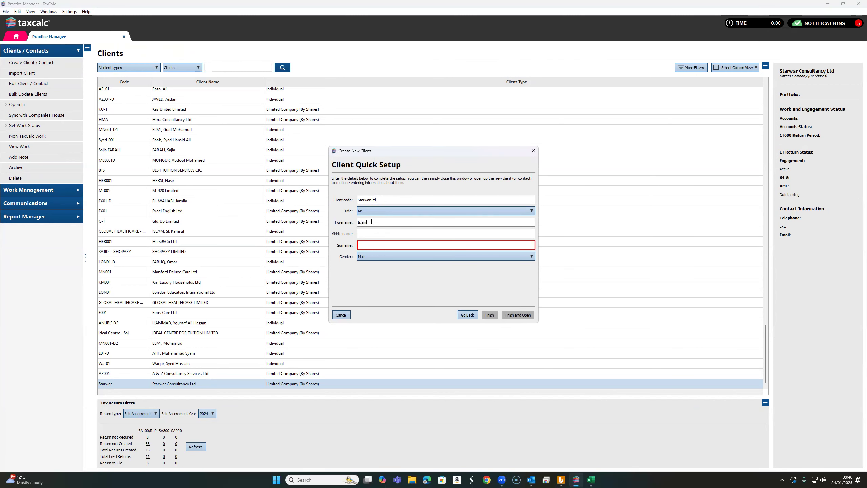
# - Enter the individual's forename and surname in the quick setup, and finish by opening the client record
pyautogui.moveTo(372, 222); pyautogui.dragTo(359, 222)
pyautogui.hotkey('ctrl', 'c')
pyautogui.press('BackSpace')
pyautogui.hotkey('ctrl', 'v')
pyautogui.click(377, 223)
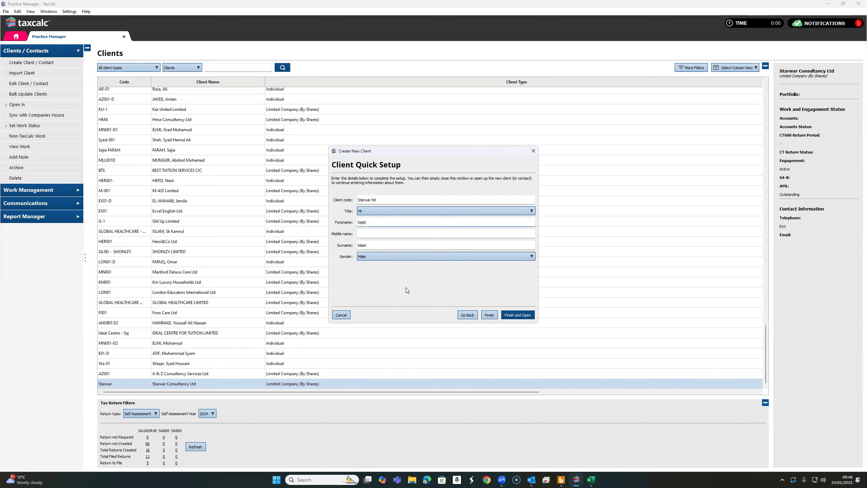
pyautogui.click(518, 315)
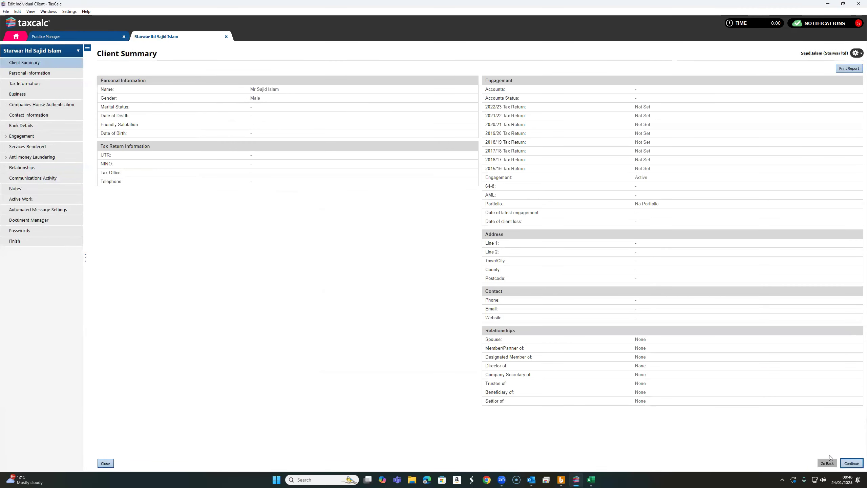
# - Go through all pages of the individual's client record without further entries, and finish and save it
pyautogui.click(848, 463)
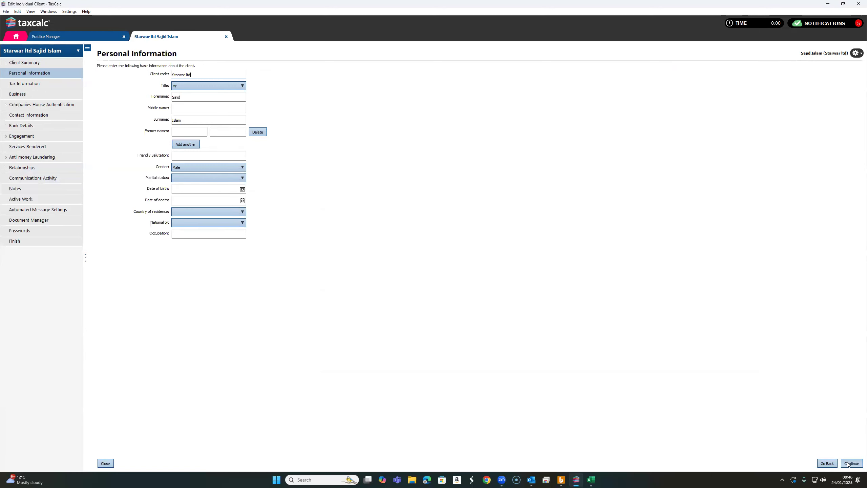
pyautogui.click(848, 463)
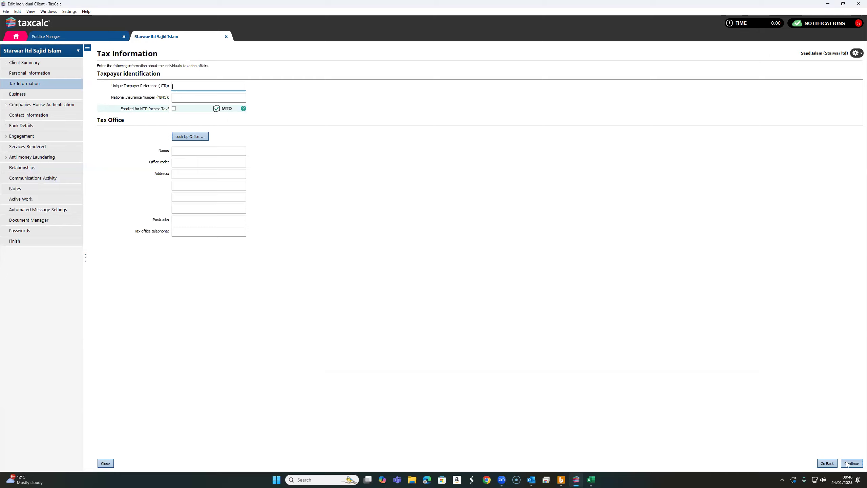
pyautogui.click(852, 463)
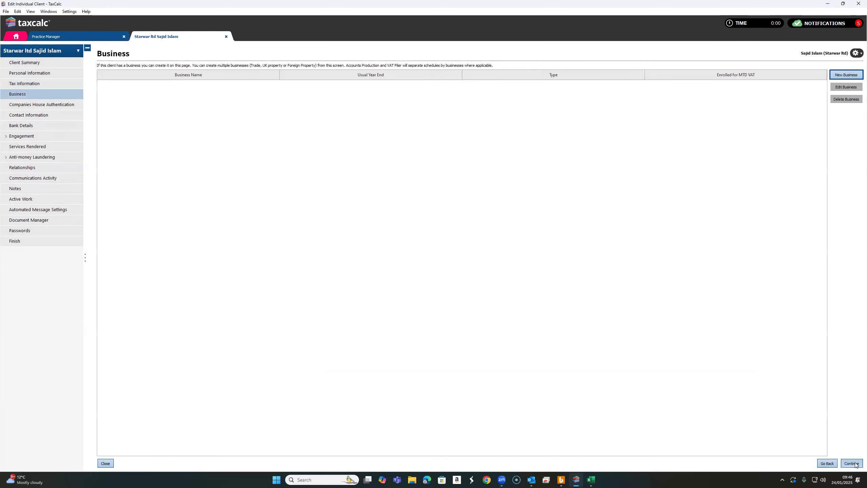
pyautogui.click(852, 464)
pyautogui.click(856, 464)
pyautogui.click(856, 464)
pyautogui.click(855, 464)
pyautogui.click(856, 464)
pyautogui.click(856, 465)
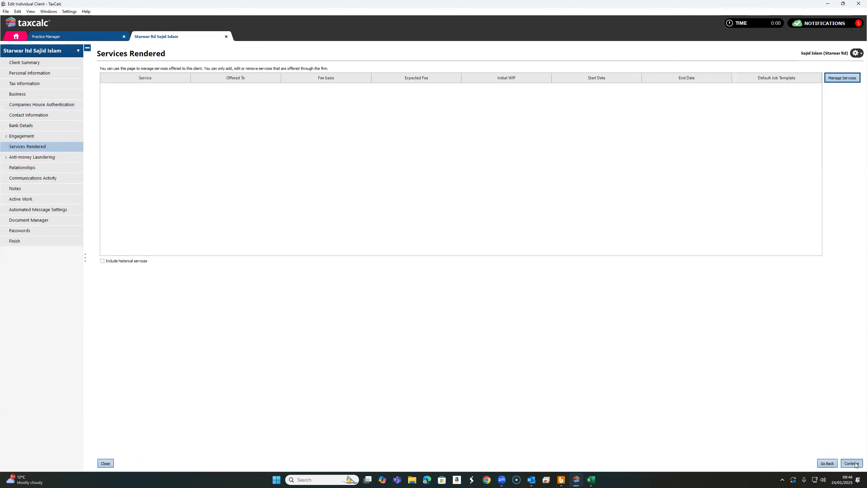
pyautogui.click(856, 464)
pyautogui.click(855, 464)
pyautogui.click(856, 464)
pyautogui.click(856, 465)
pyautogui.click(856, 464)
pyautogui.click(855, 464)
pyautogui.click(856, 464)
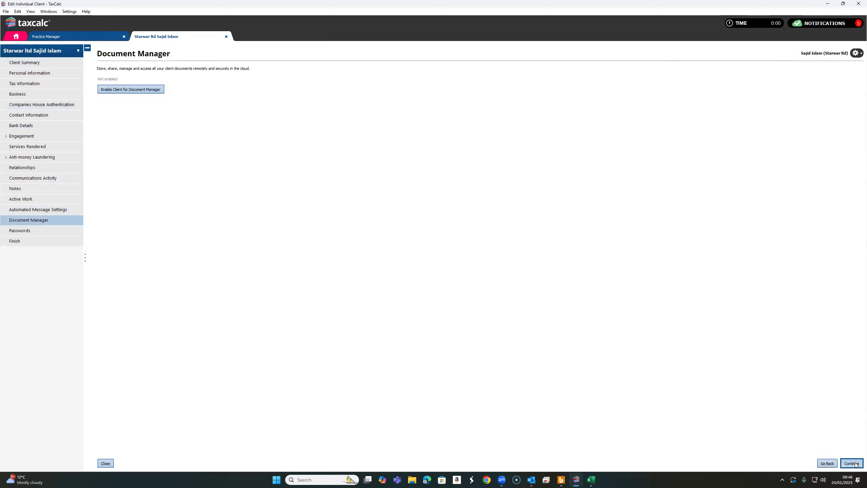
pyautogui.click(855, 464)
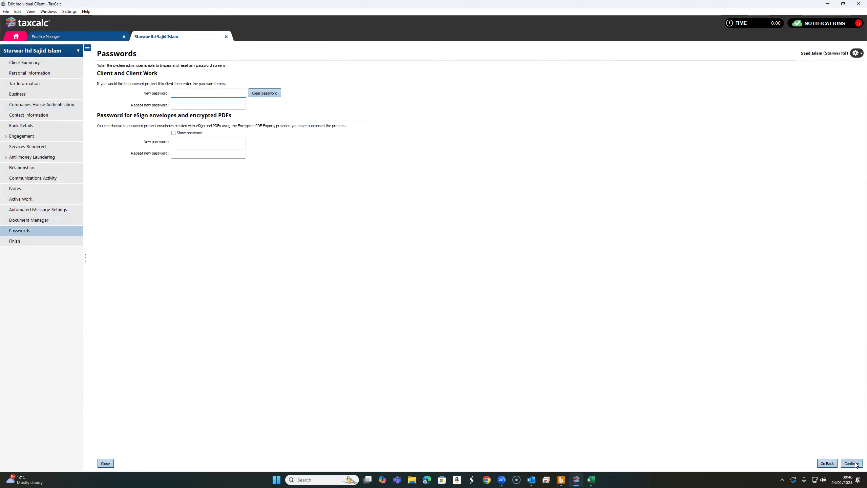
pyautogui.click(855, 464)
pyautogui.click(857, 464)
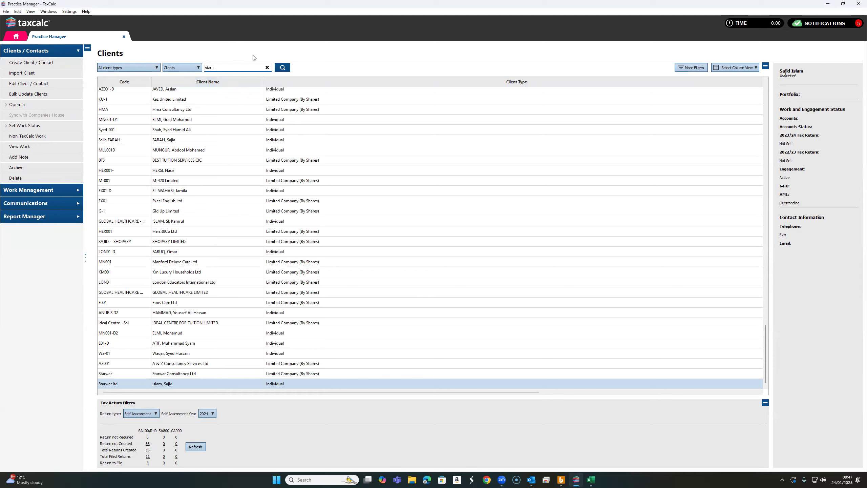
# - Search the client list for star and open the Starwar Consultancy Ltd record
pyautogui.press('Return')
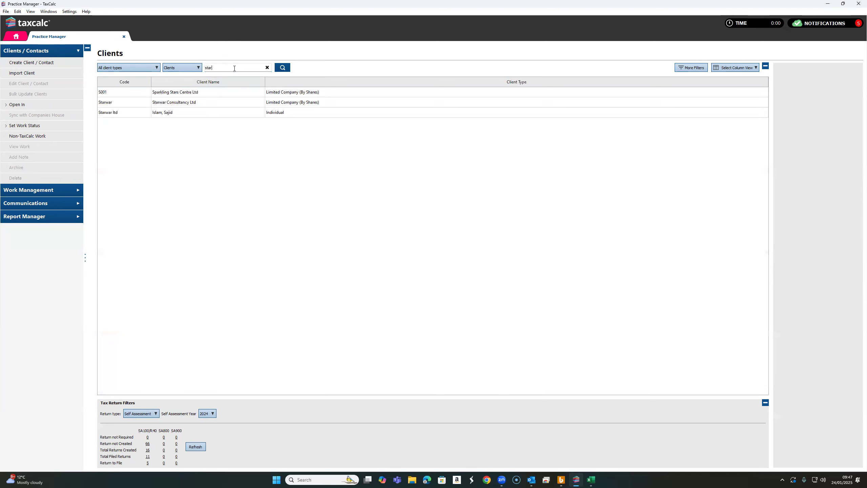
pyautogui.click(165, 104)
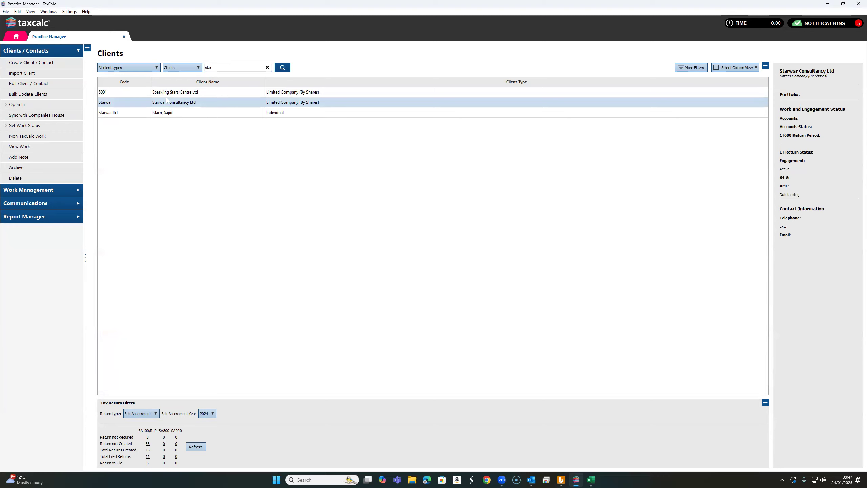
pyautogui.press('Return')
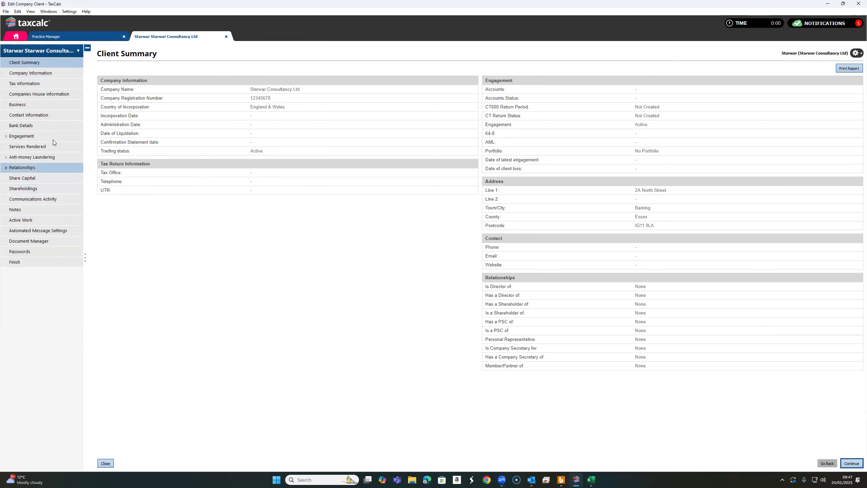
pyautogui.click(37, 168)
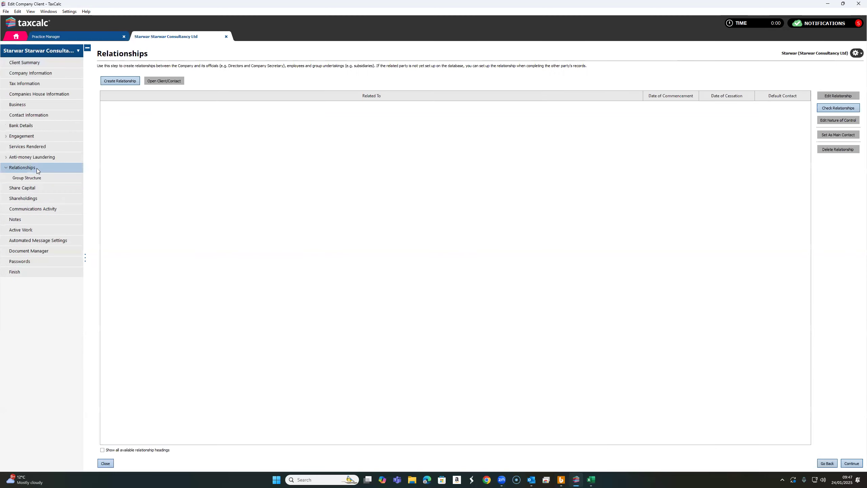
pyautogui.click(838, 108)
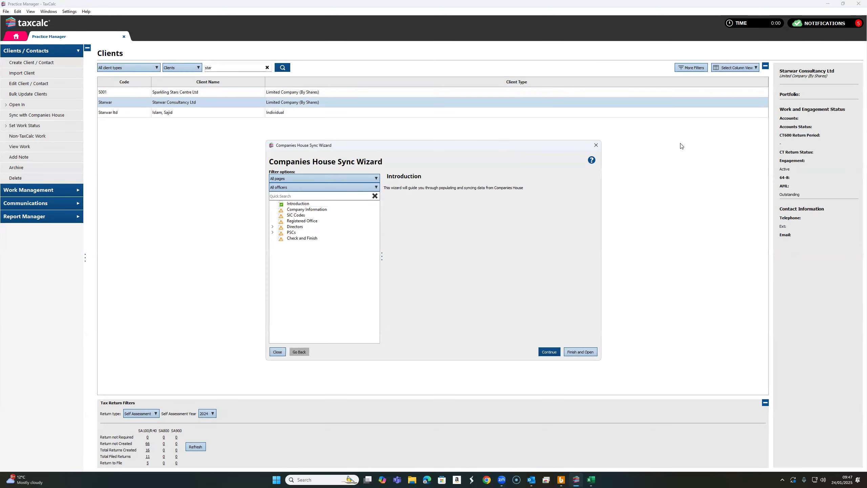
pyautogui.click(596, 147)
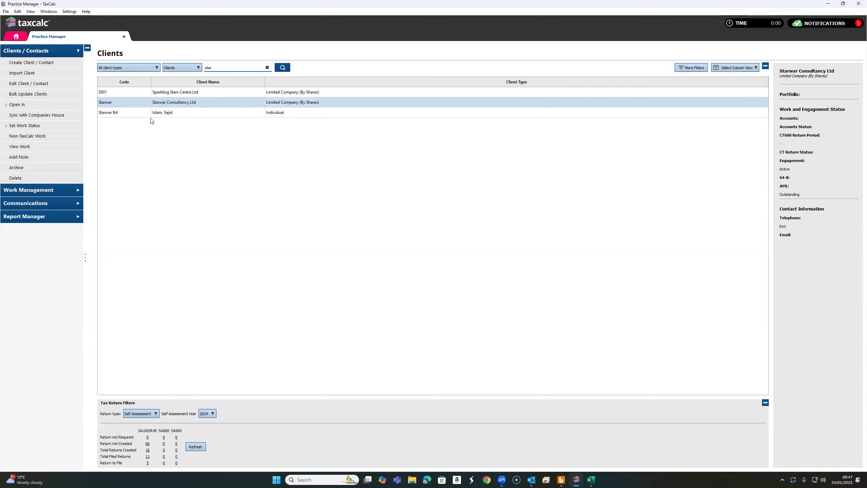
# - Open the Starwar Consultancy Ltd client record and start a new relationship from its Relationships page
pyautogui.click(170, 103)
pyautogui.doubleClick(171, 103)
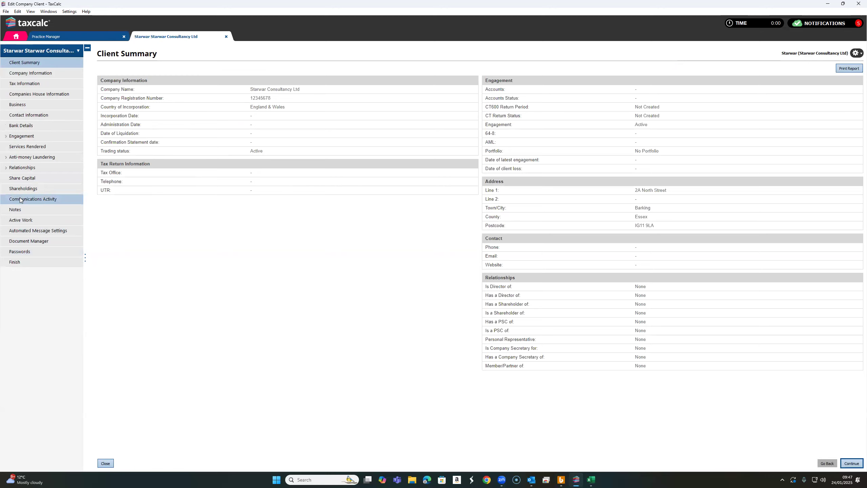
pyautogui.click(36, 171)
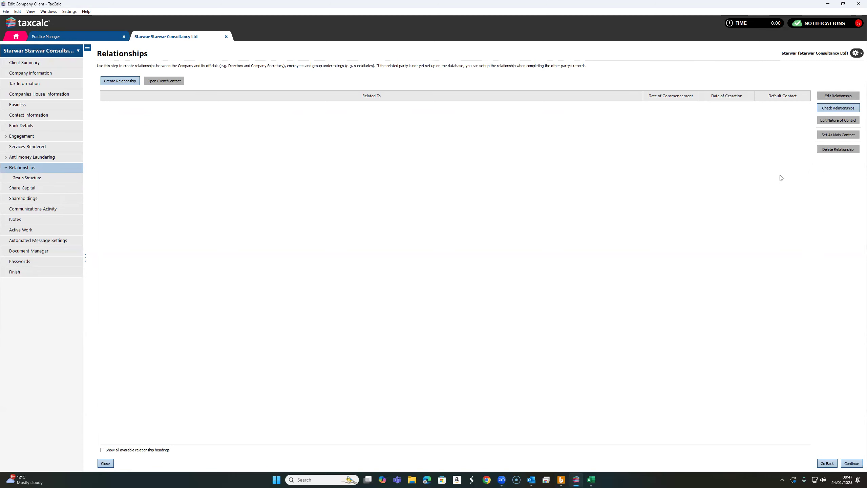
pyautogui.click(121, 81)
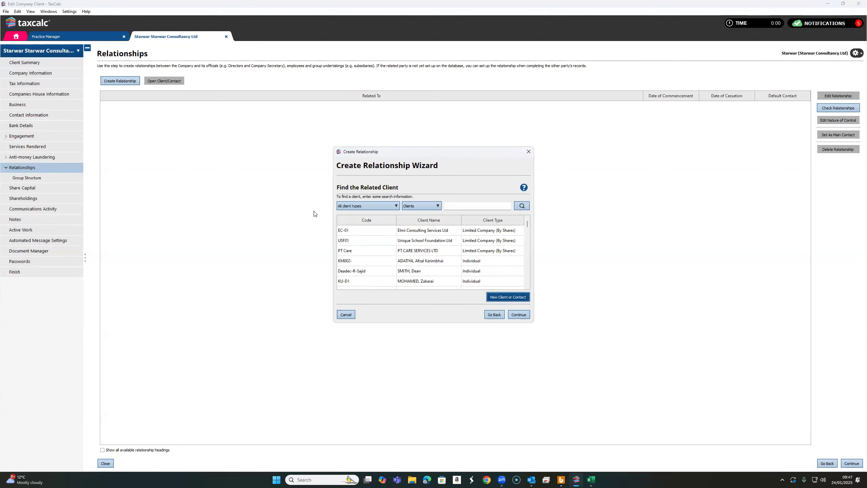
# - Search the related clients for star and choose the individual client for the new relationship
pyautogui.click(471, 205)
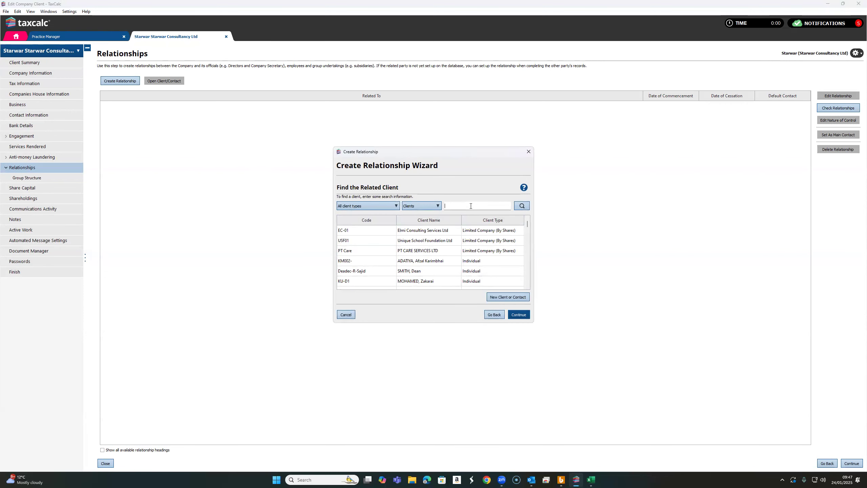
pyautogui.write('star')
pyautogui.press('Return')
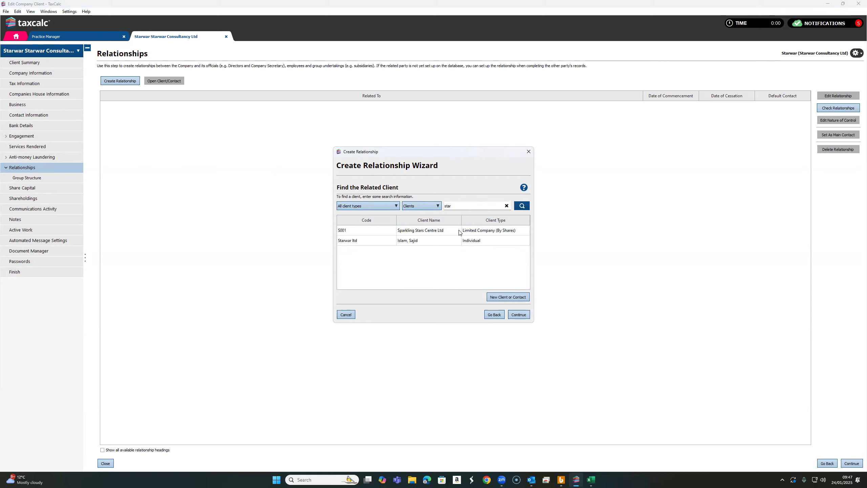
pyautogui.click(414, 241)
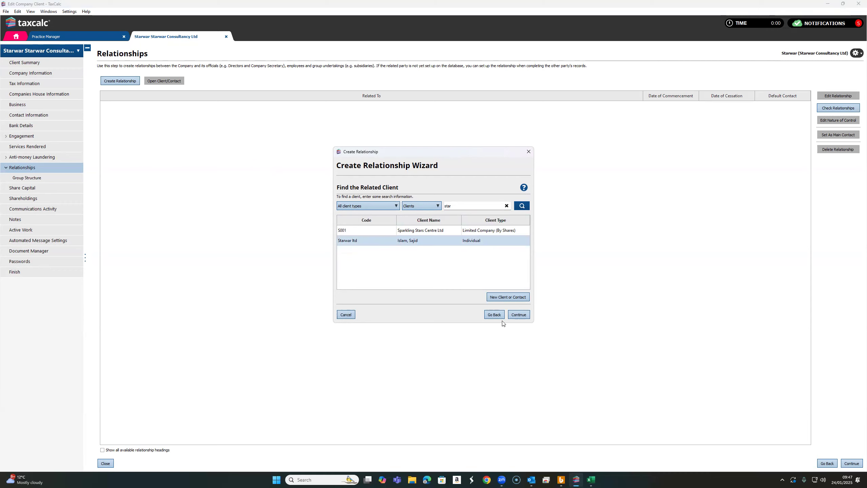
pyautogui.click(516, 318)
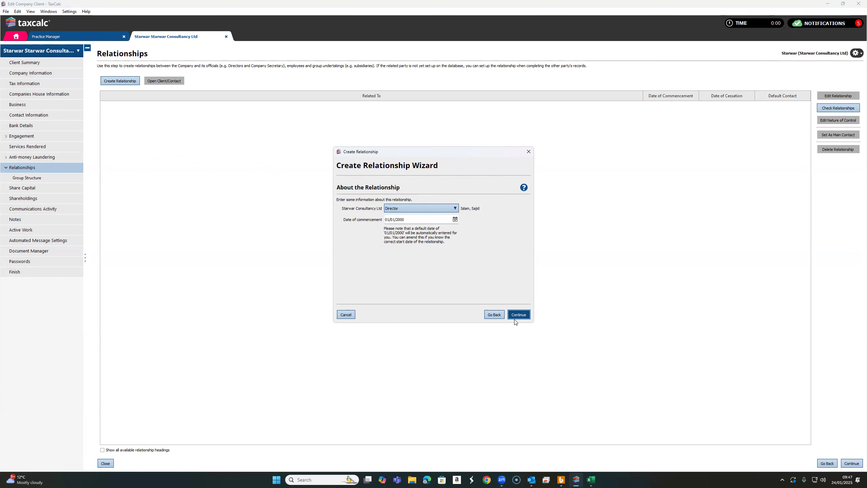
# - Set the Director relationship's date of commencement to 01/01/2020, and finish and save the relationship
pyautogui.click(413, 219)
pyautogui.write('01/01/20')
pyautogui.click(519, 315)
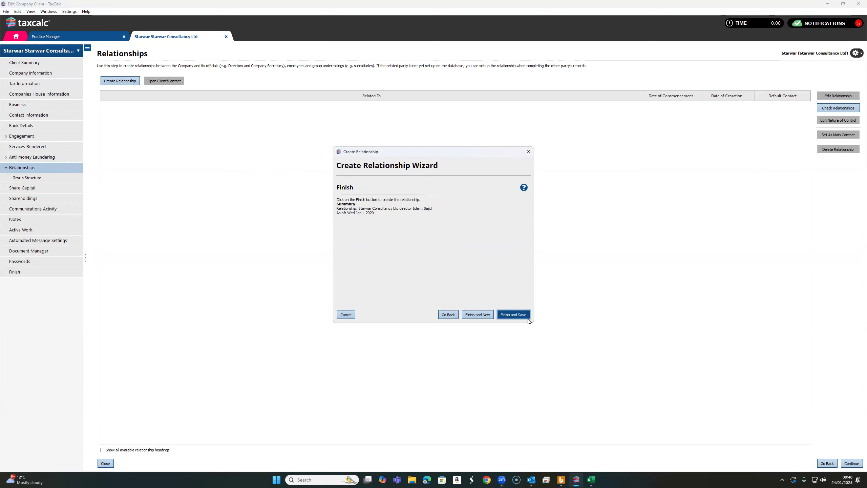
pyautogui.click(517, 315)
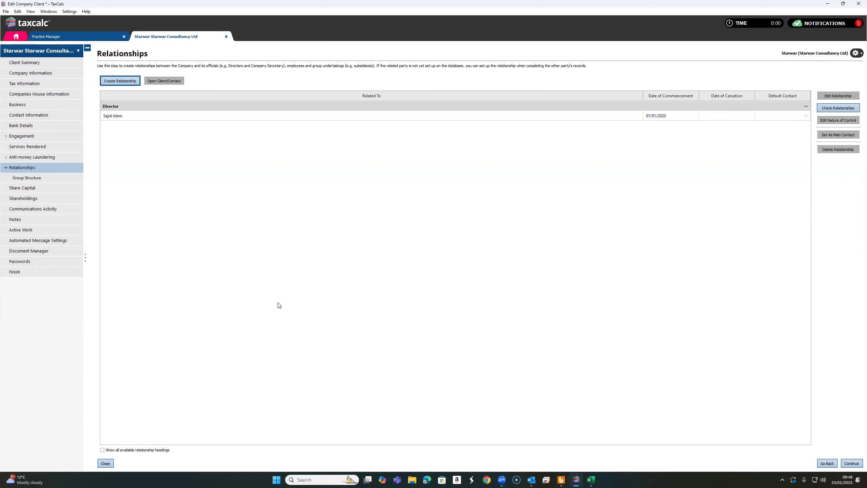
# - Close Practice Manager together with the open client record, saving the unsaved changes
pyautogui.click(124, 36)
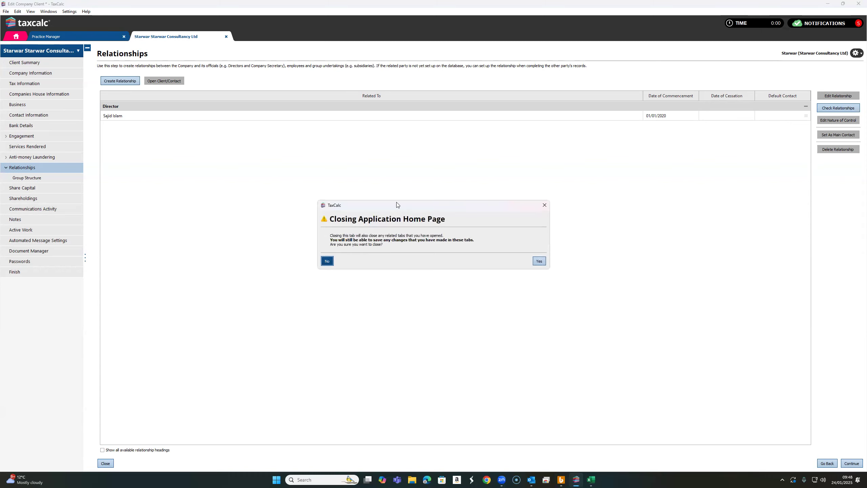
pyautogui.click(539, 261)
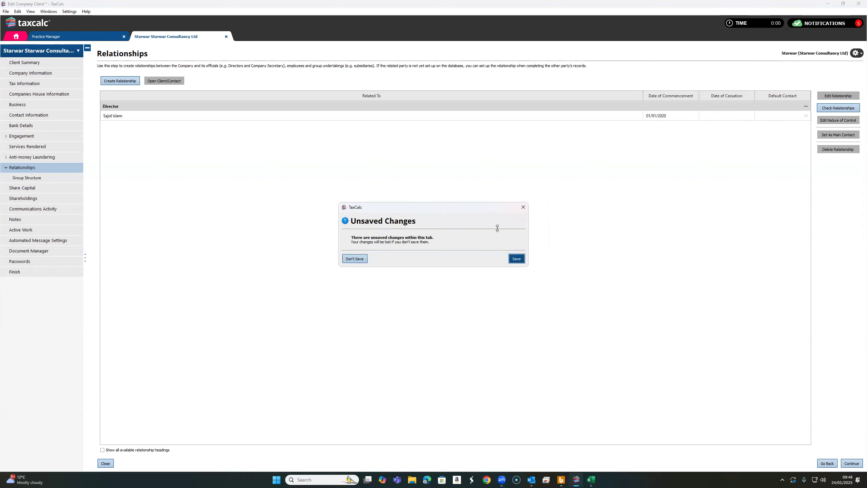
pyautogui.click(517, 261)
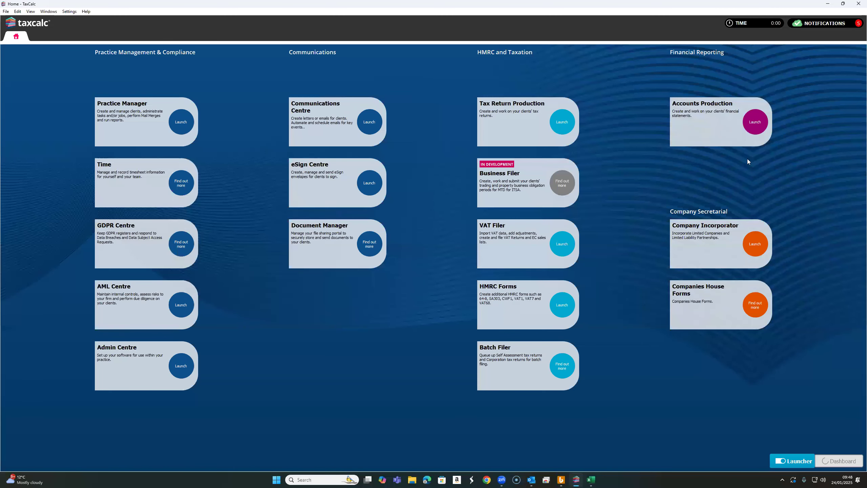
# - Launch Accounts Production, search for star and choose Starwar Consultancy Ltd as the client to open
pyautogui.click(754, 123)
pyautogui.click(433, 204)
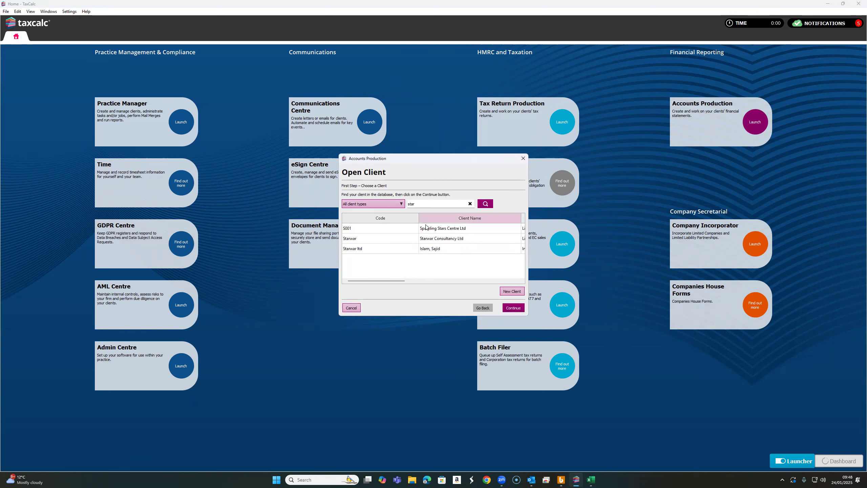
pyautogui.click(441, 240)
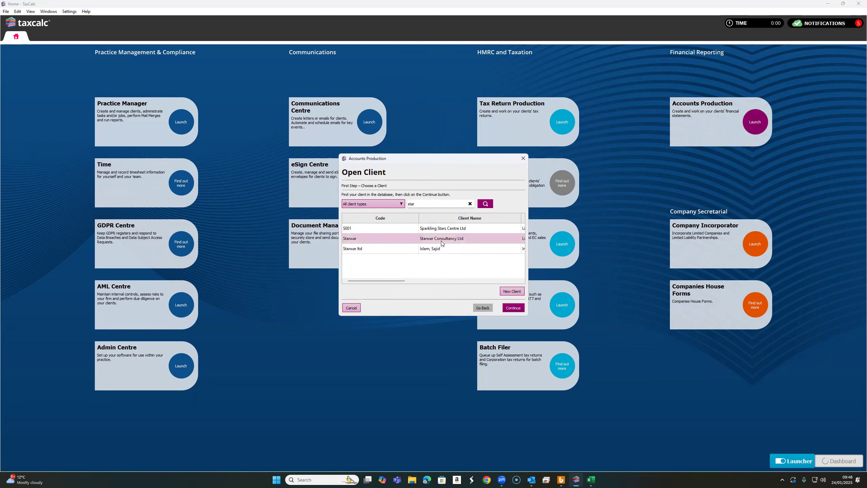
pyautogui.click(520, 310)
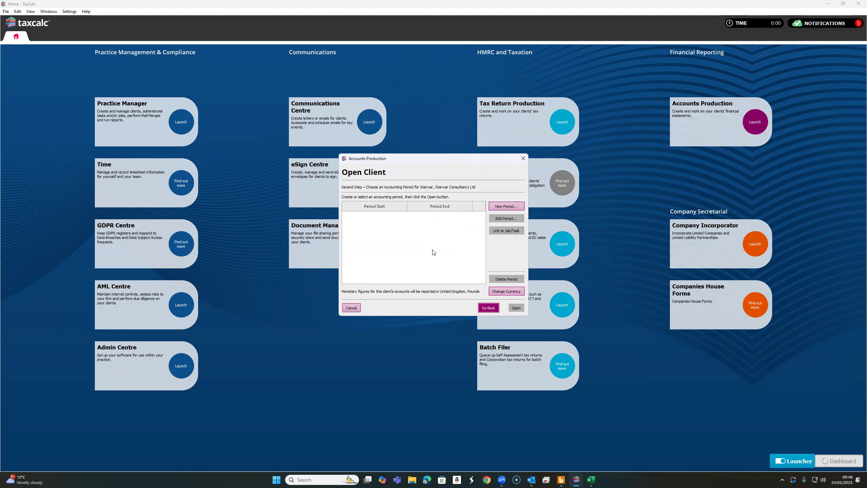
# - Create a new accounting period for Starwar Consultancy Ltd from 01/04/2023 to 31/03/2024
pyautogui.click(504, 208)
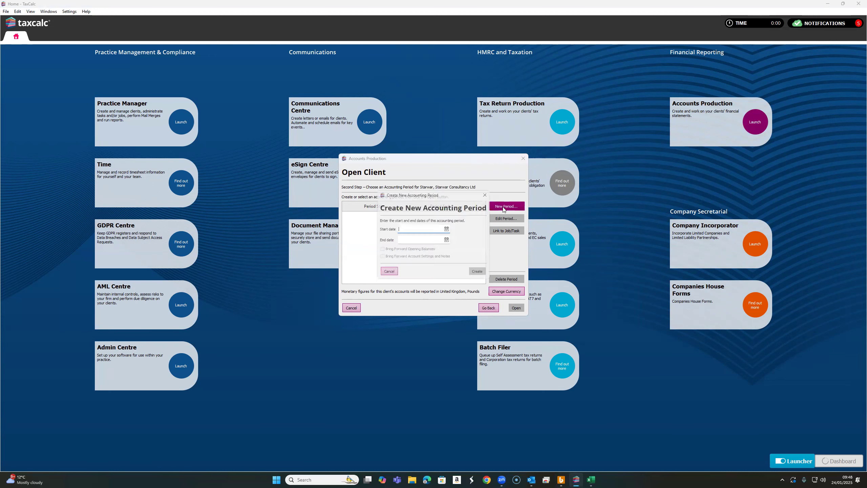
pyautogui.click(430, 231)
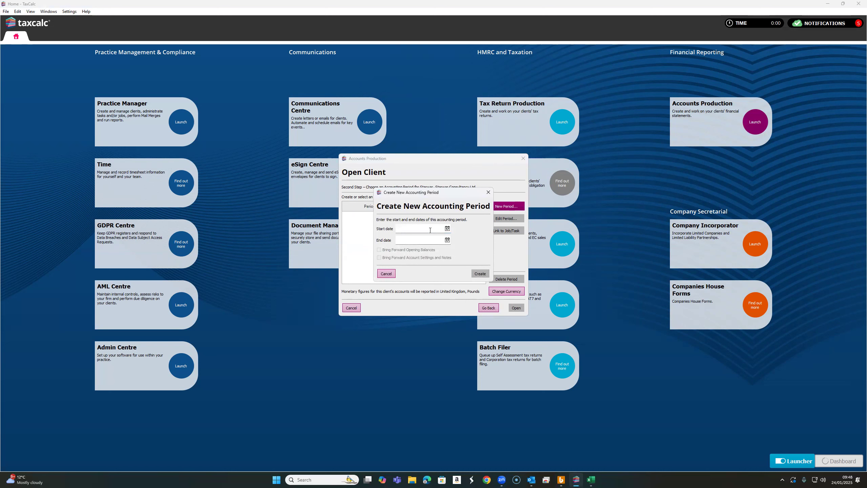
pyautogui.write('01/04/2023')
pyautogui.click(421, 240)
pyautogui.write('31/03/2024')
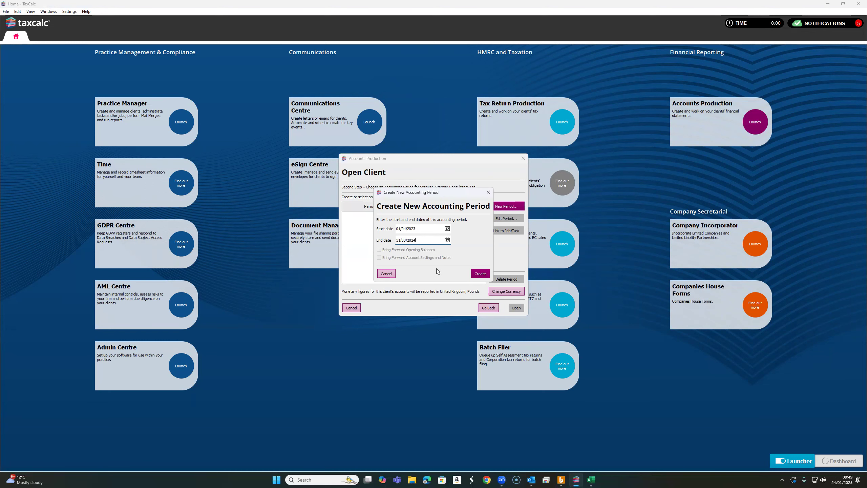
pyautogui.click(475, 275)
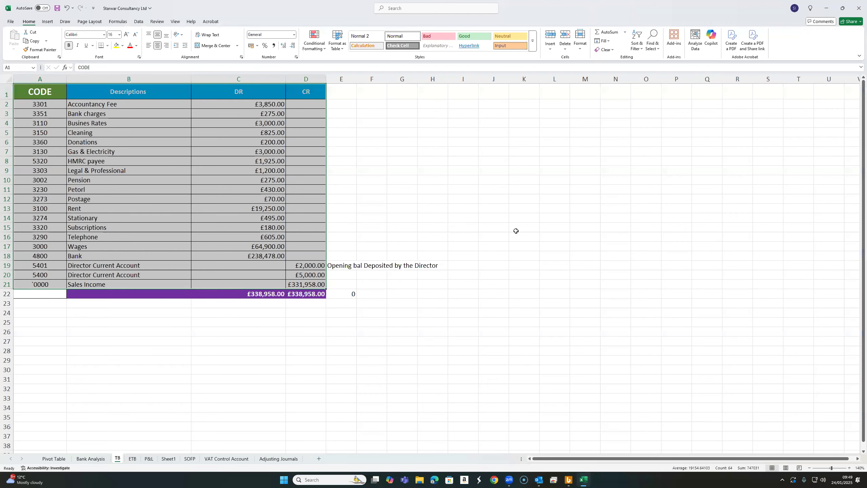
# - Switch to the Starwar Consultancy Ltd workbook in Excel and review the codes, descriptions and debit and credit balances on the TB sheet
pyautogui.click(516, 229)
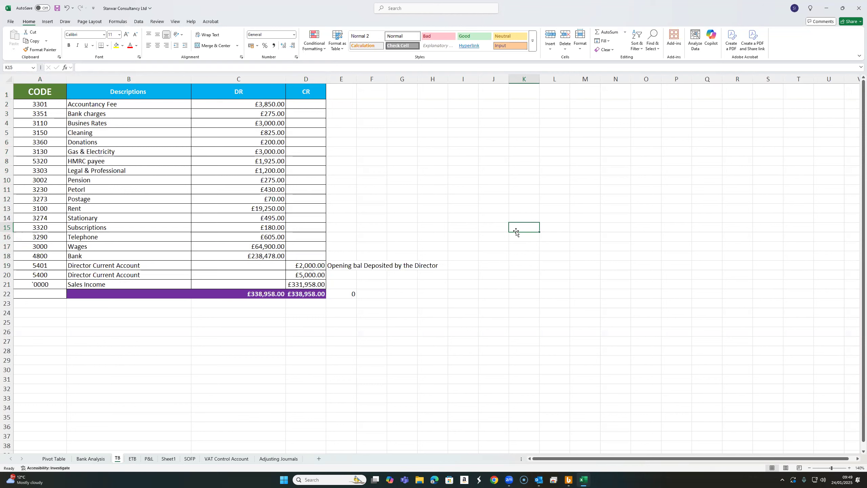
pyautogui.click(398, 324)
pyautogui.click(422, 179)
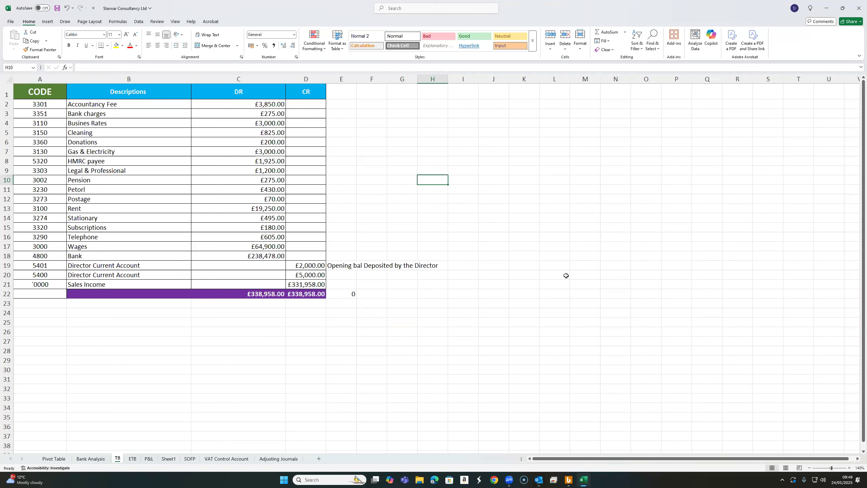
pyautogui.moveTo(54, 106); pyautogui.dragTo(260, 238)
pyautogui.click(464, 208)
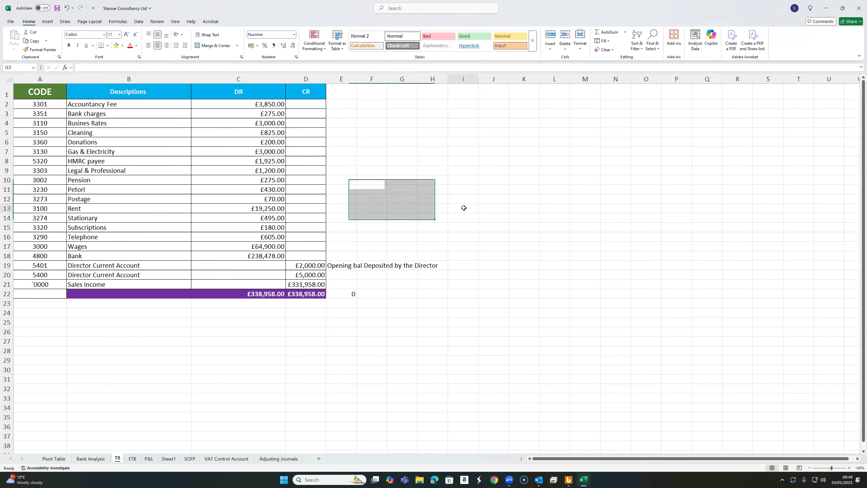